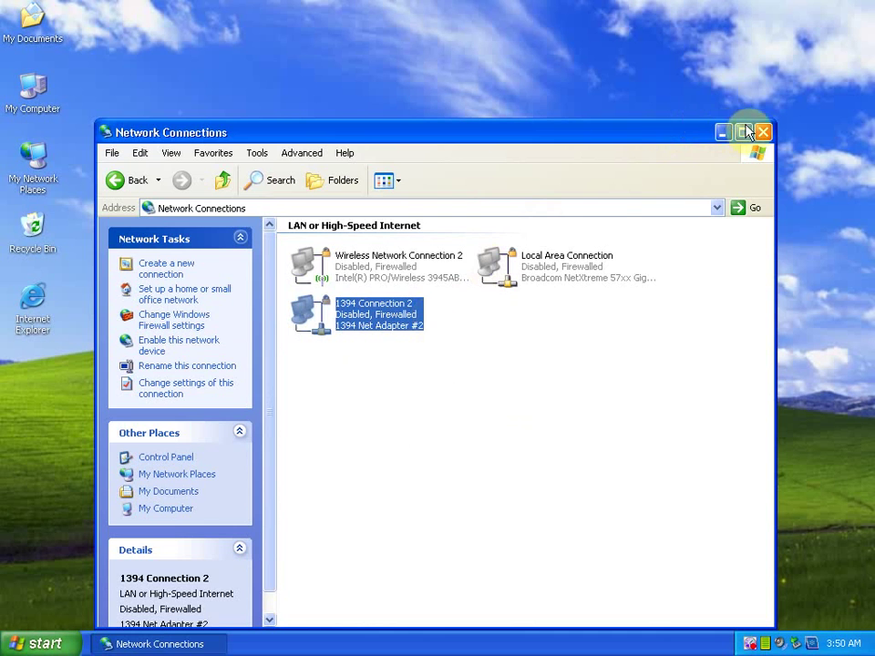
Close the Network Connections window and open the K-Suite 2.33 (E:) disc from My Computer.
click(763, 132)
right_click(46, 88)
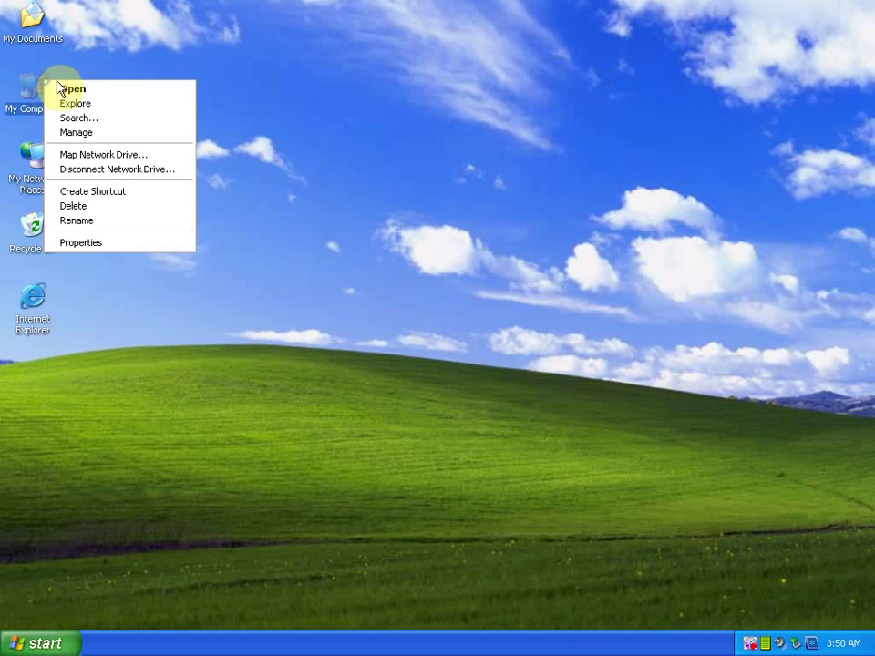
click(93, 89)
double_click(426, 372)
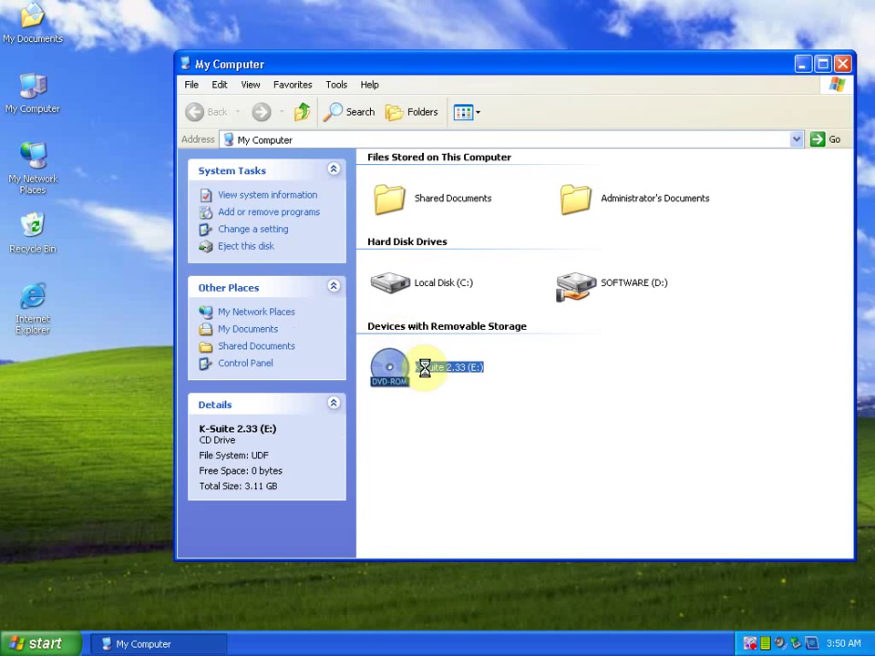
right_click(426, 370)
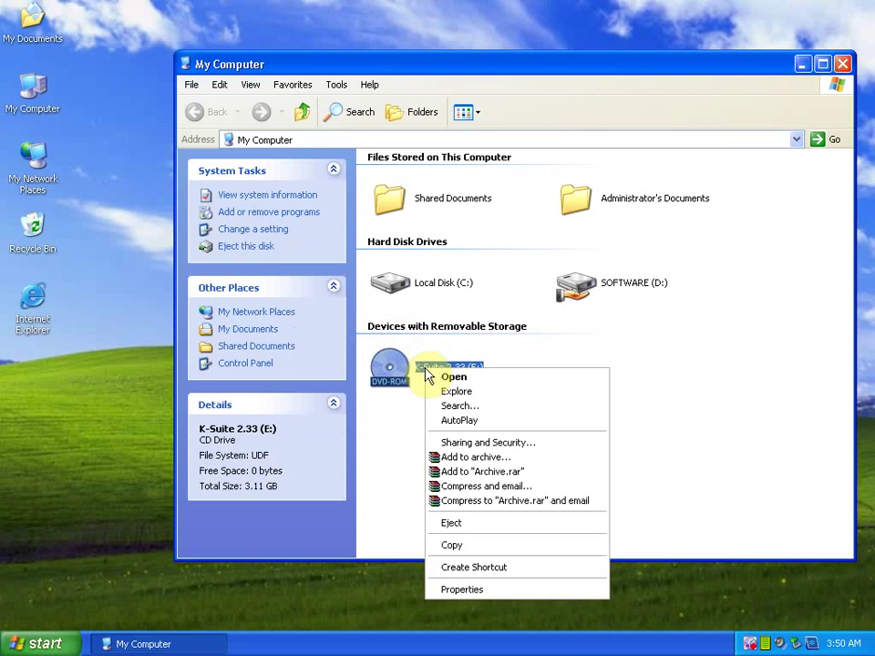
click(473, 379)
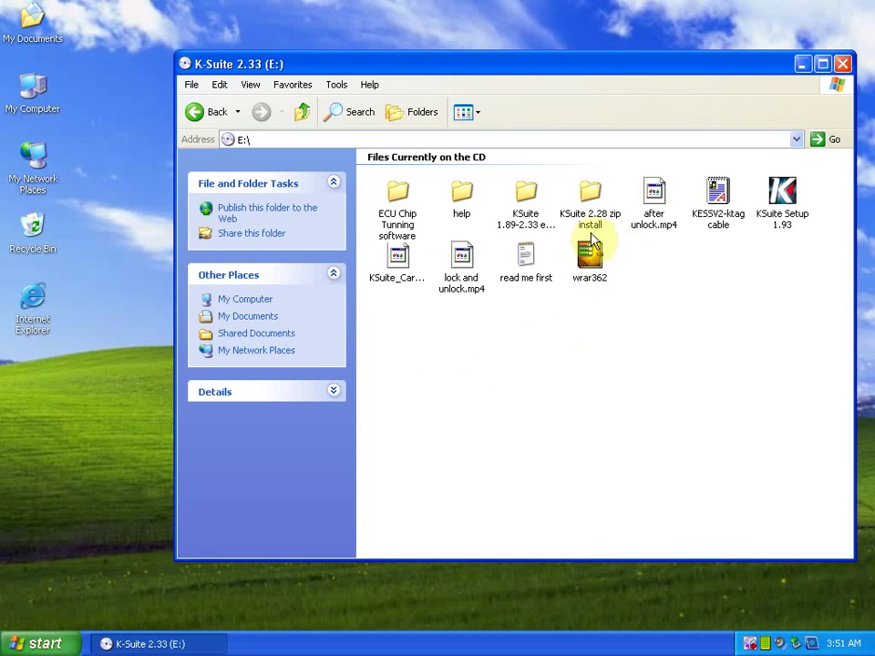
Launch the K-Suite 2.33 installer from the disc's "KSuite 1.89-2.33 exe install" folder.
click(525, 202)
right_click(525, 202)
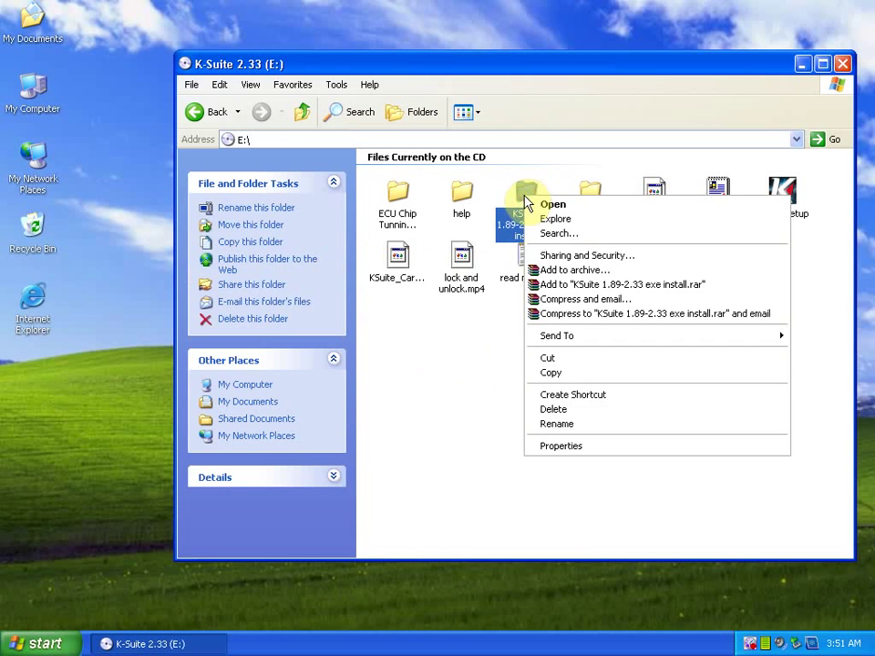
click(574, 201)
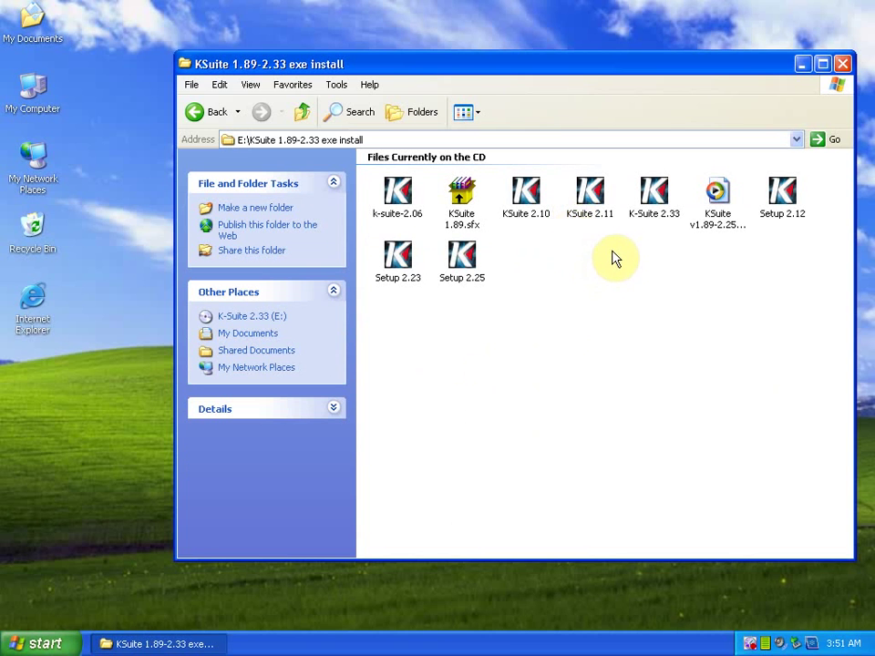
click(646, 205)
right_click(647, 205)
click(670, 217)
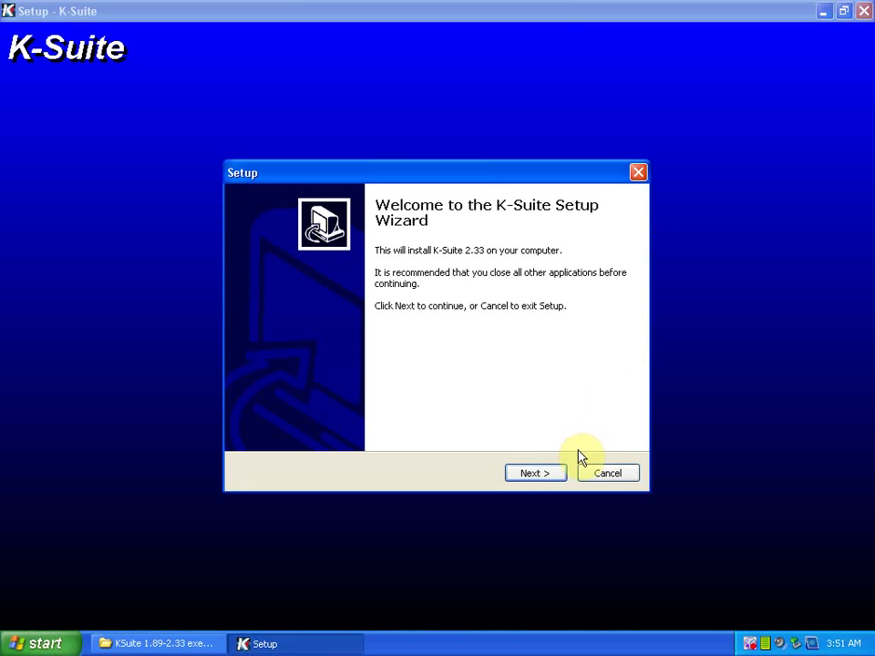
Install K-Suite 2.33 and accept the Microsoft Visual C++ 2005 SP1 Redistributable license agreement.
click(553, 472)
click(535, 473)
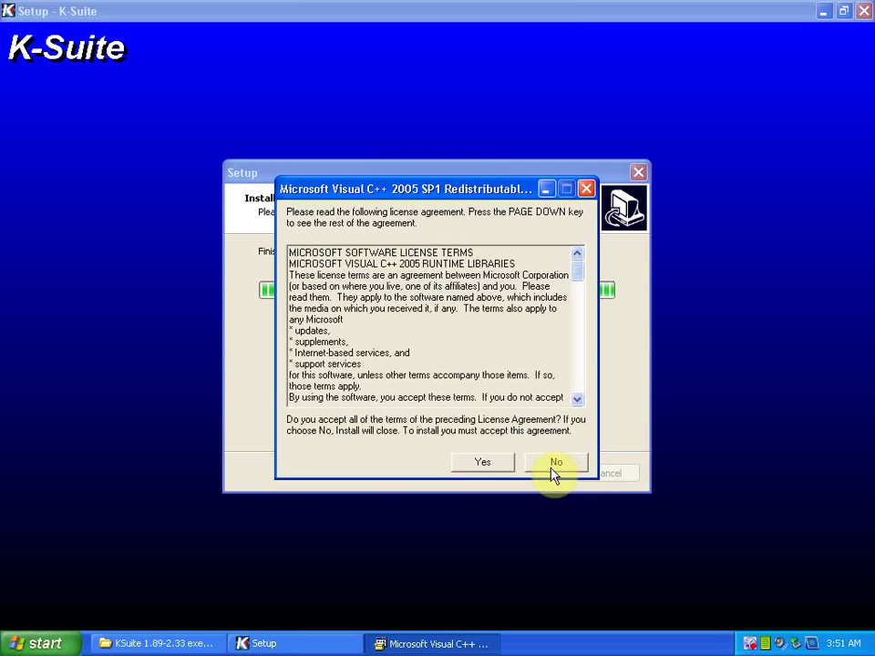
click(496, 468)
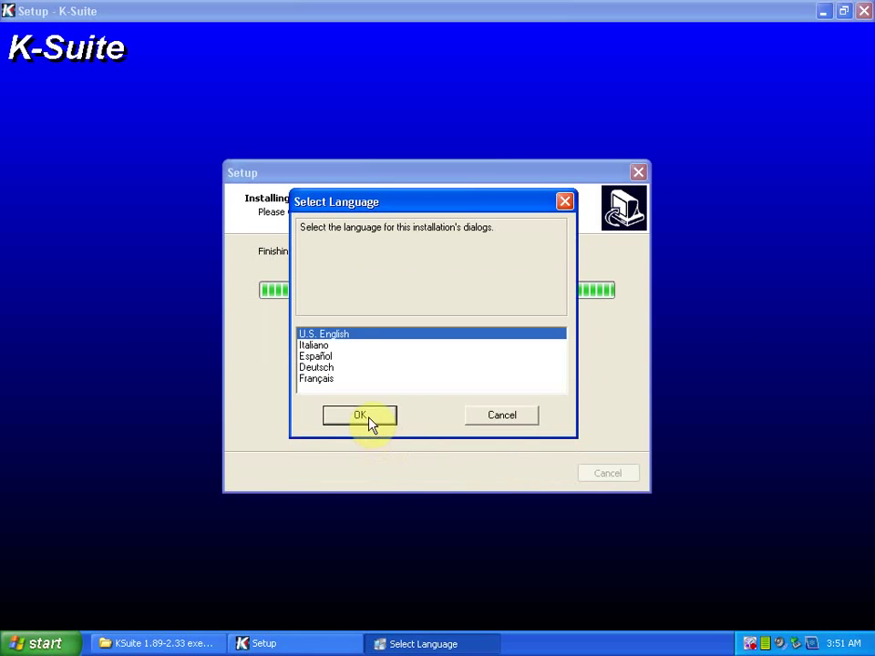
Install the USBDEVICEDRV 1.00.011 driver with U.S. English dialogs and finish its setup.
click(367, 421)
click(520, 447)
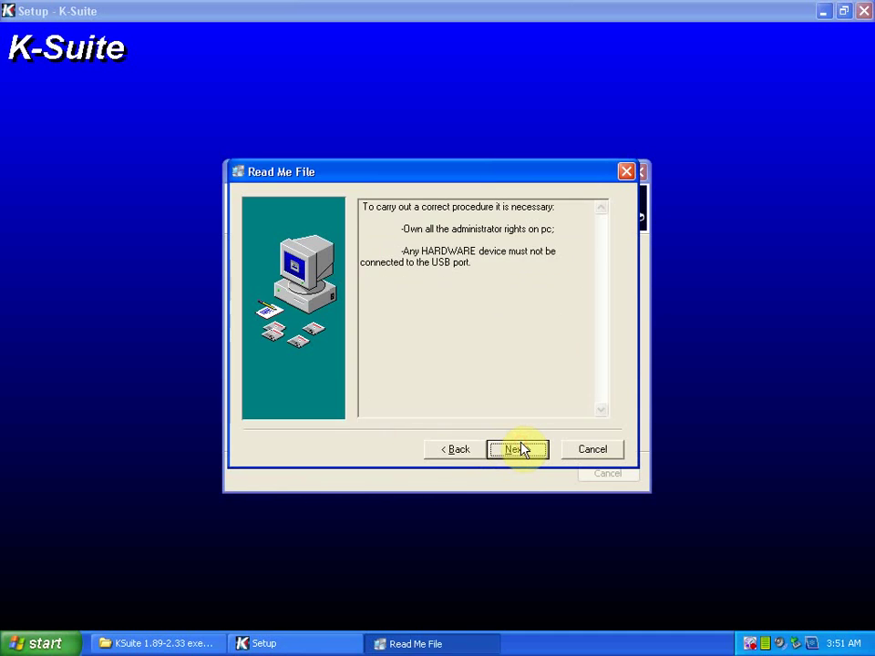
click(520, 450)
click(519, 450)
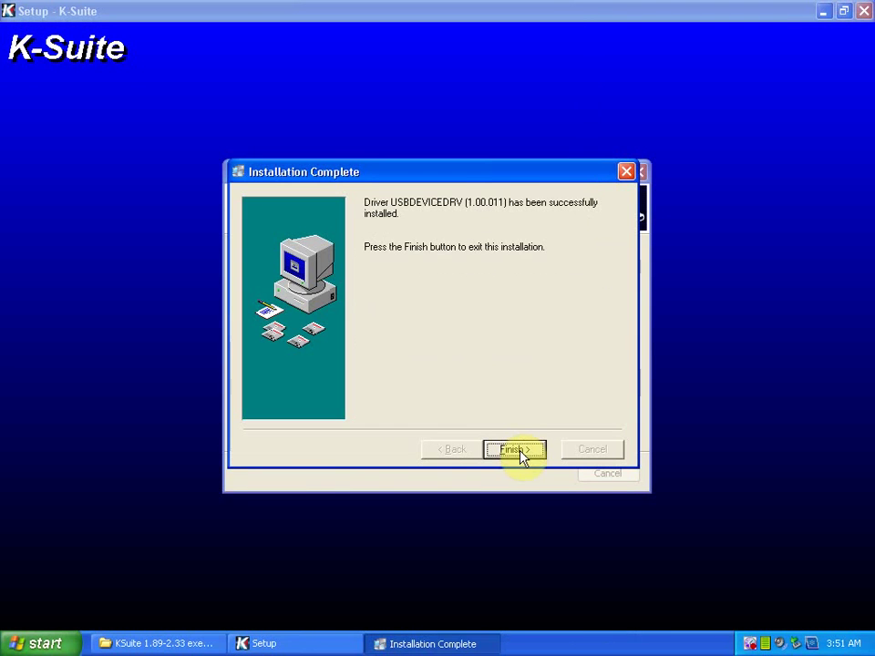
click(515, 449)
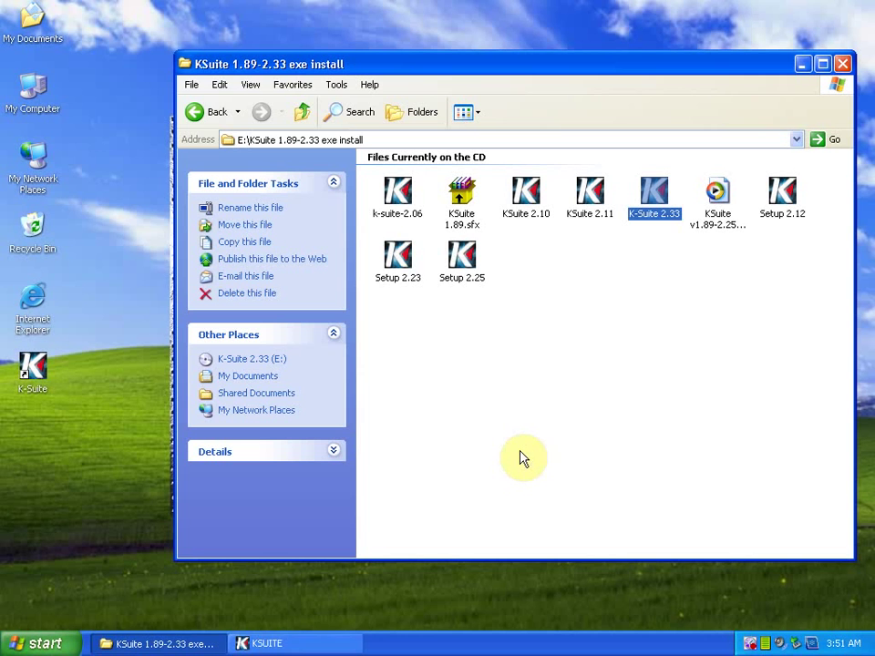
Set the newly installed K-Suite 2.33 to English, dismiss the connection error, and close the program.
click(304, 643)
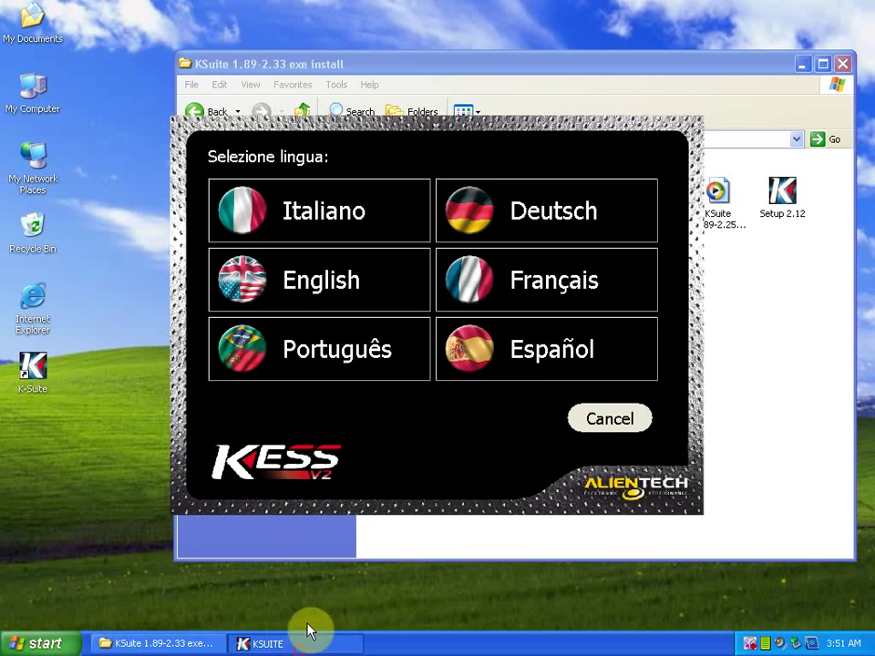
click(292, 293)
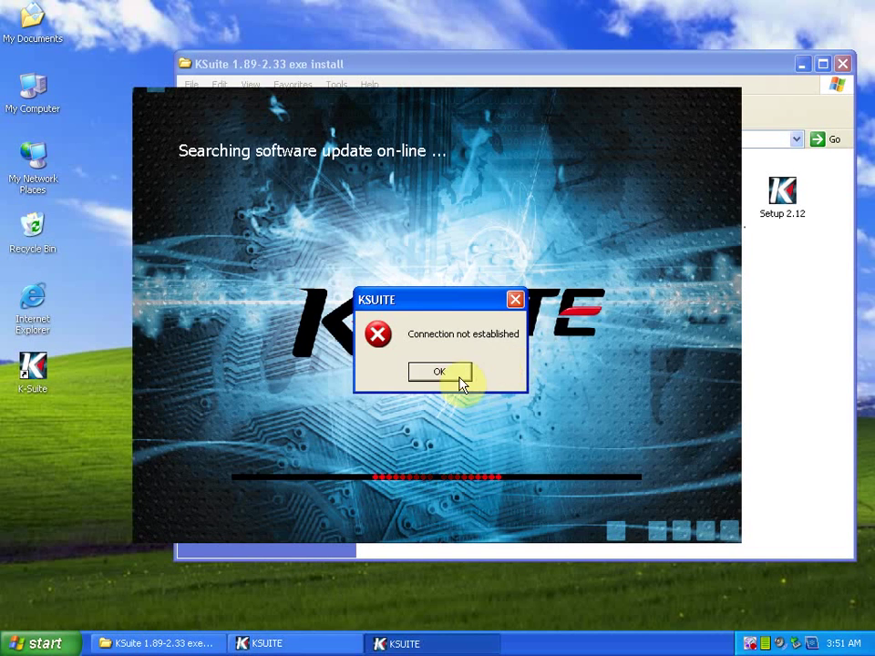
click(456, 376)
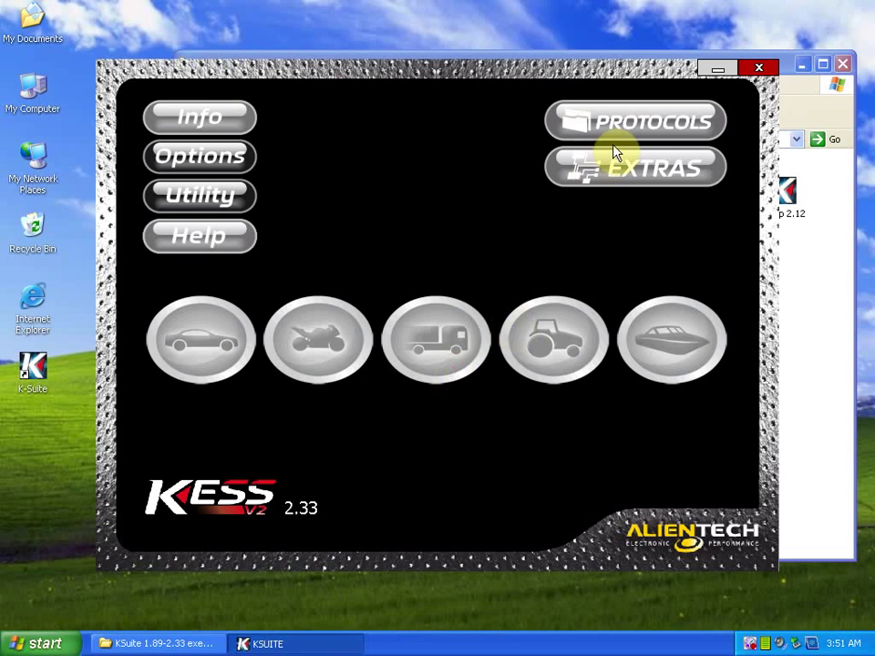
click(762, 70)
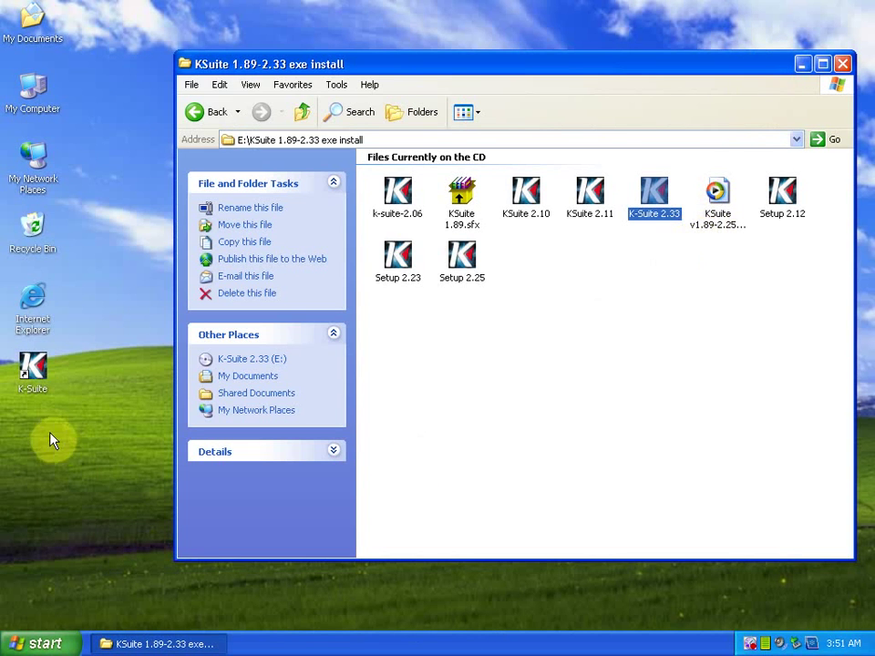
Locate the K-Suite shortcut's target, move the KSuite folder from C: to the desktop, and close the related windows.
right_click(43, 393)
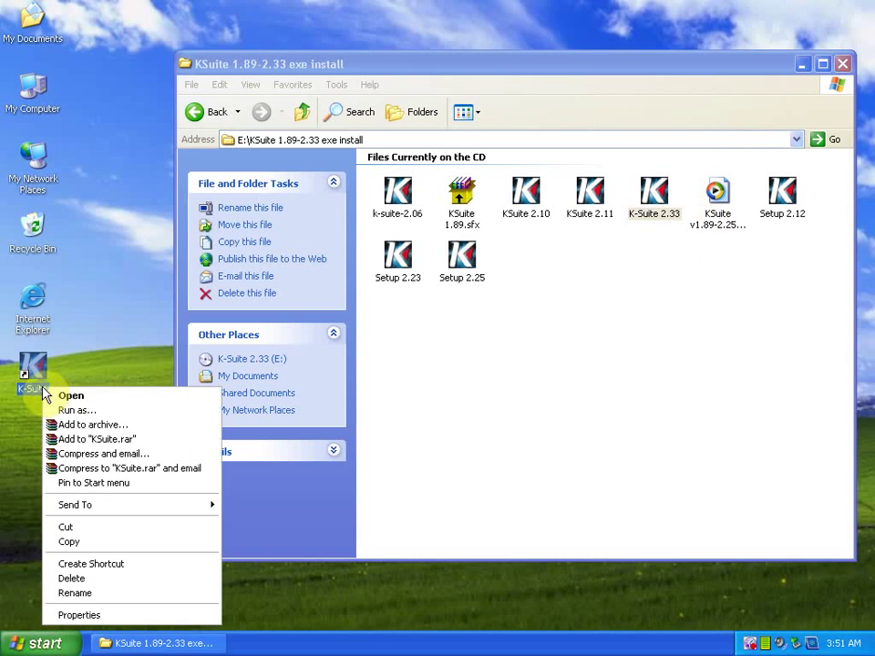
click(109, 613)
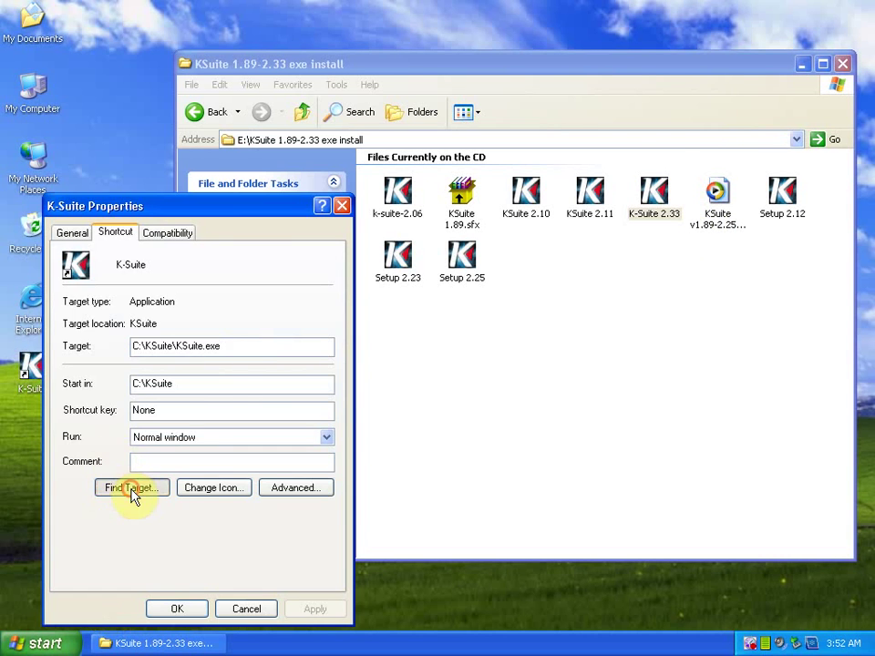
click(132, 492)
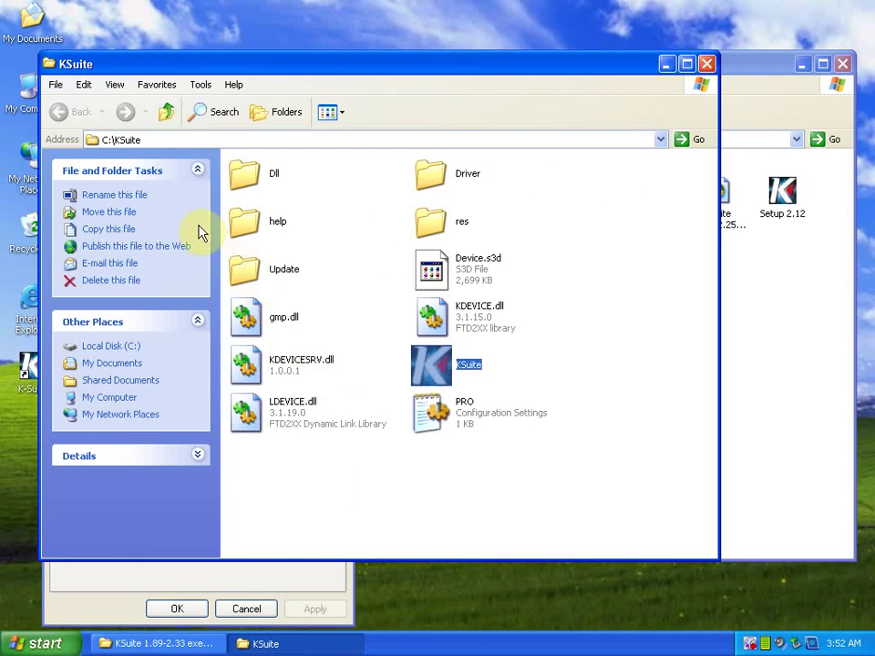
click(166, 112)
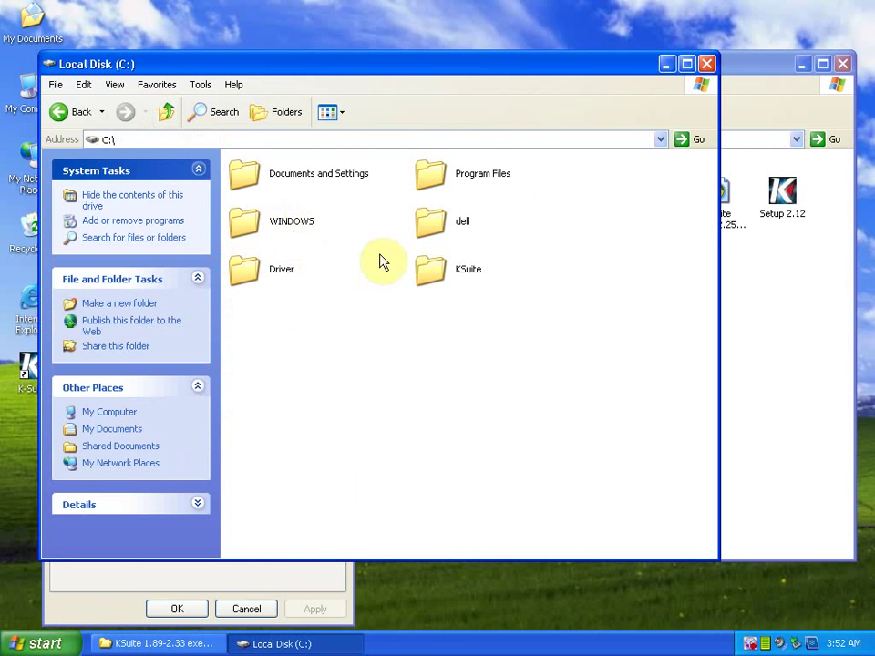
click(433, 272)
drag(433, 272, 254, 36)
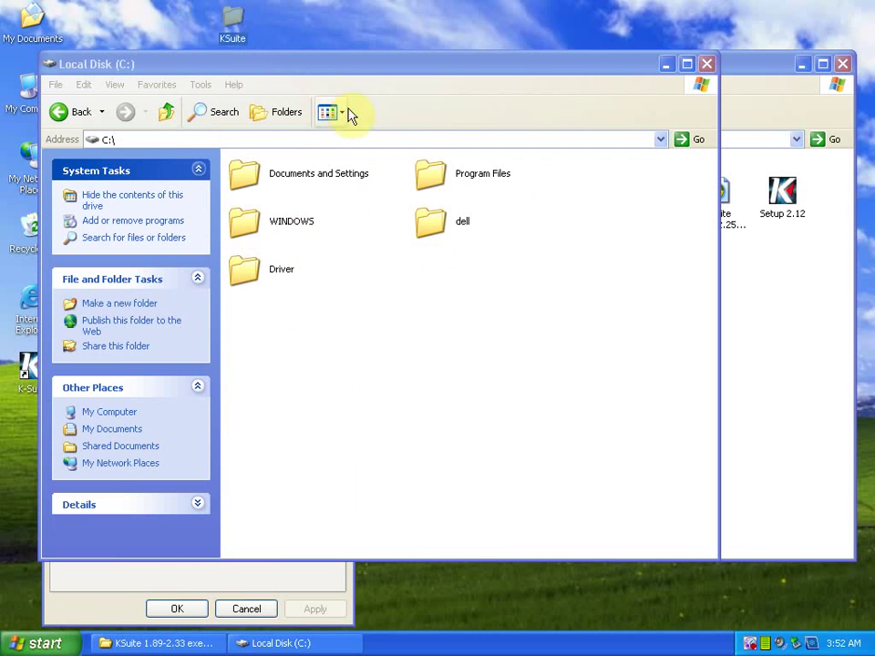
click(707, 65)
click(345, 207)
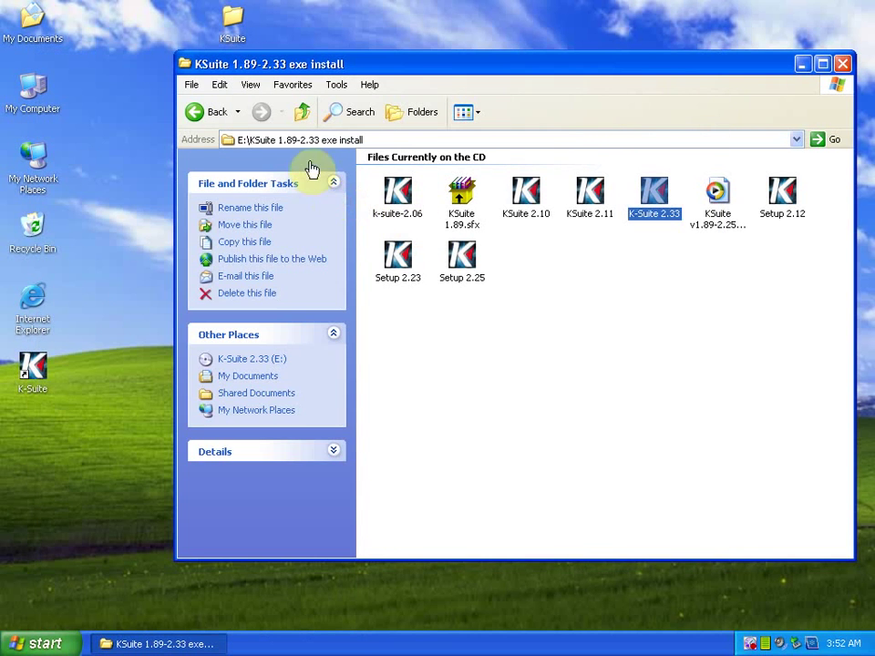
Launch the KSuite Setup 1.93 installer from the root of the E: disc.
click(301, 113)
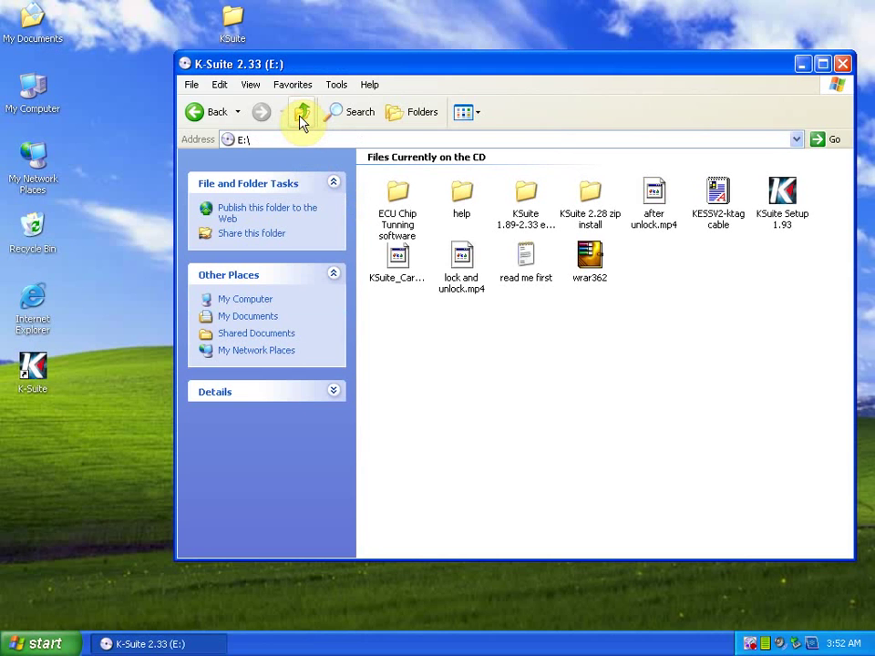
double_click(775, 195)
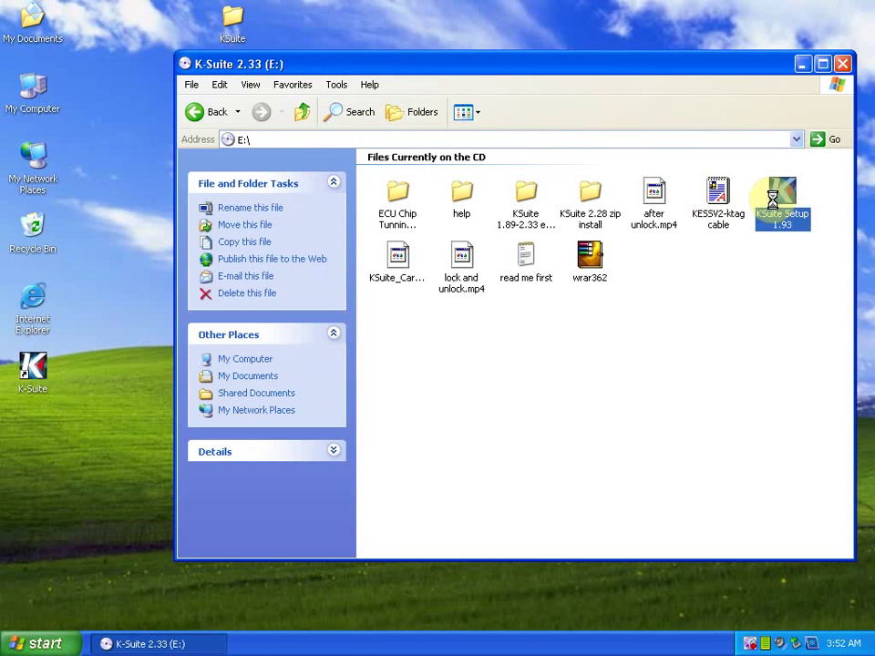
right_click(772, 201)
click(705, 210)
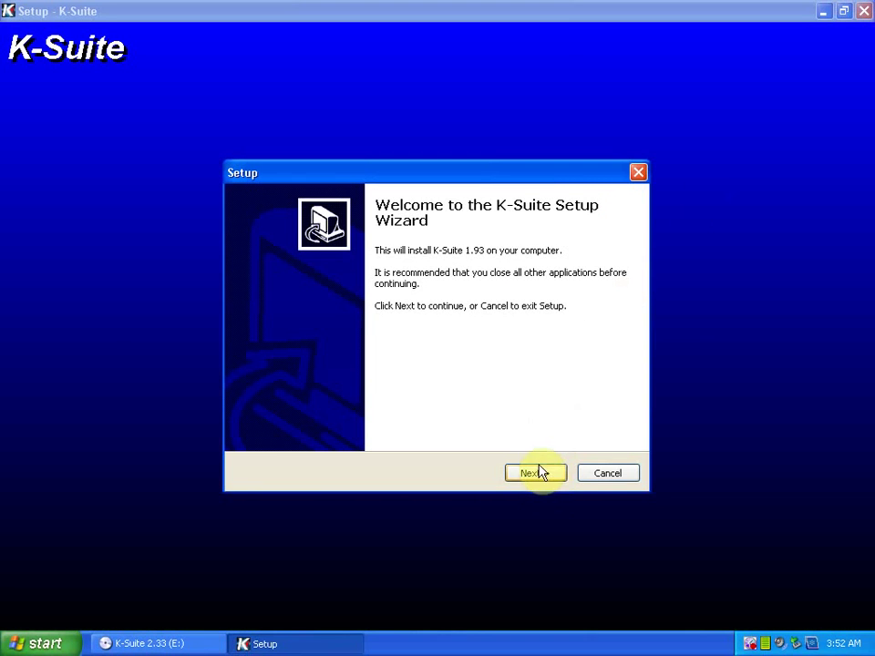
Install K-Suite 1.93 and accept the Visual C++ redistributable license agreement.
click(538, 473)
click(538, 473)
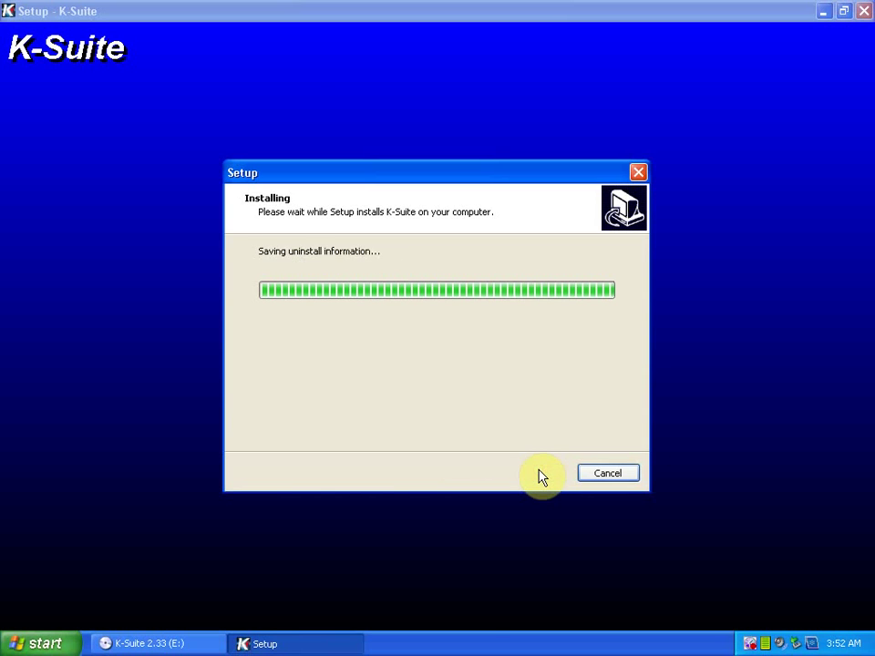
click(500, 463)
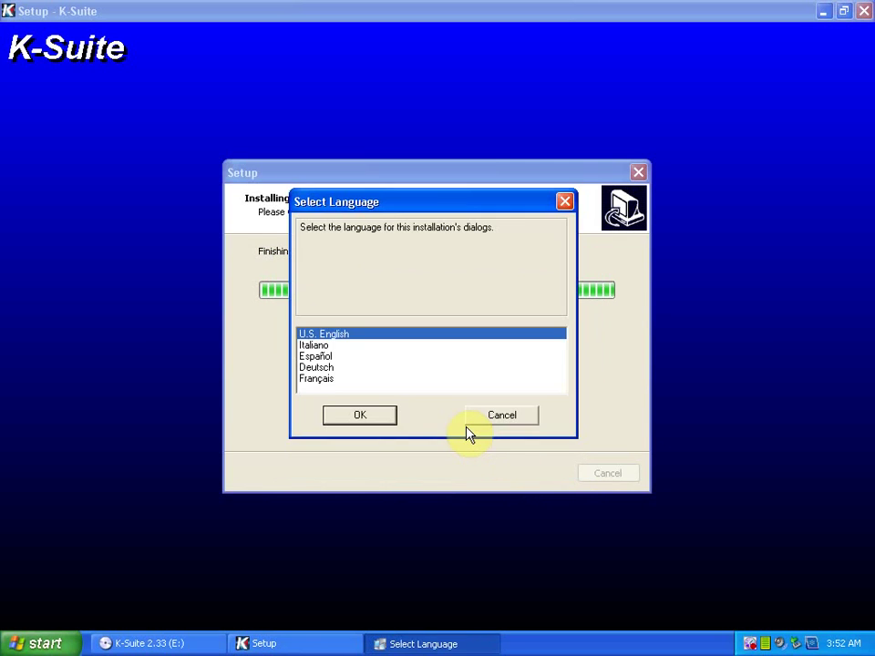
Install the USBDEVICEDRV 1.00.009 driver with U.S. English dialogs and finish its setup.
click(379, 417)
click(512, 448)
click(513, 449)
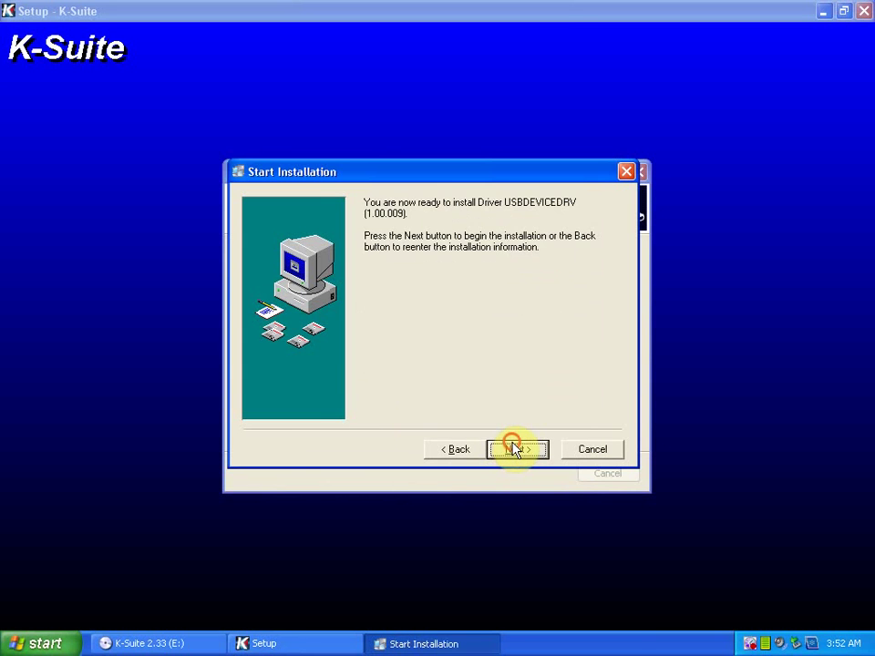
click(514, 449)
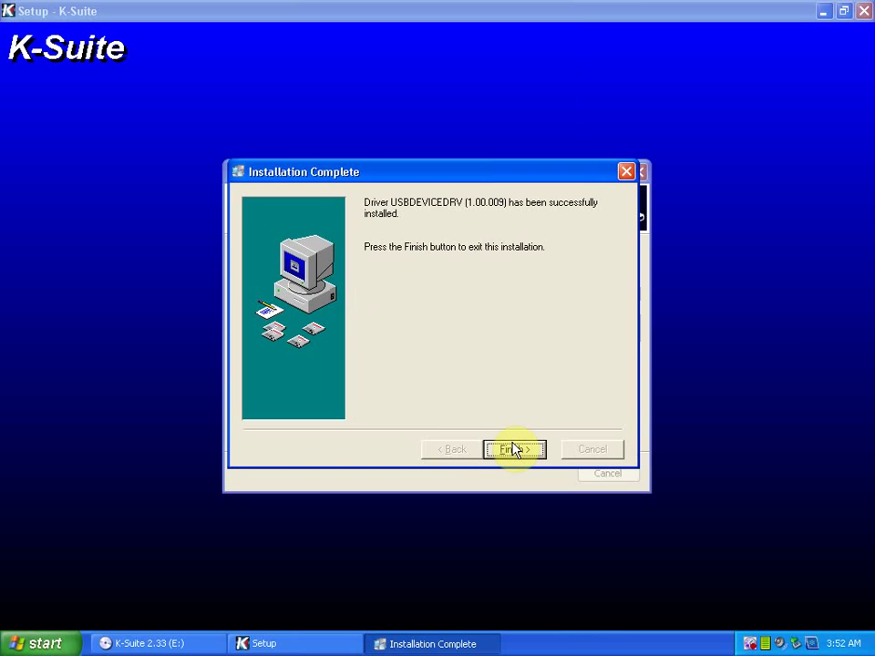
click(513, 449)
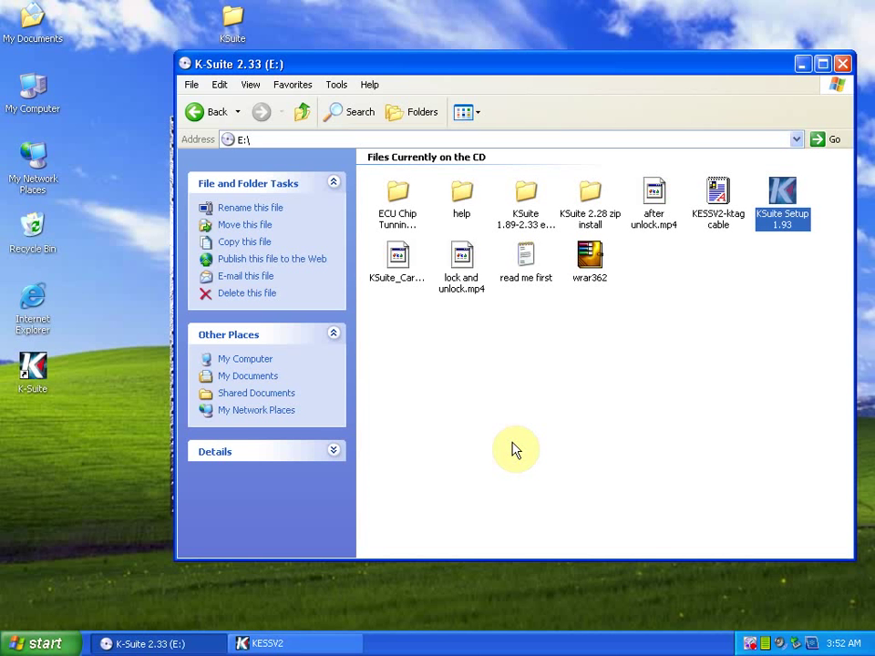
Set the newly installed K-Suite 1.93 to English, dismiss the connection error, and close the program.
click(273, 643)
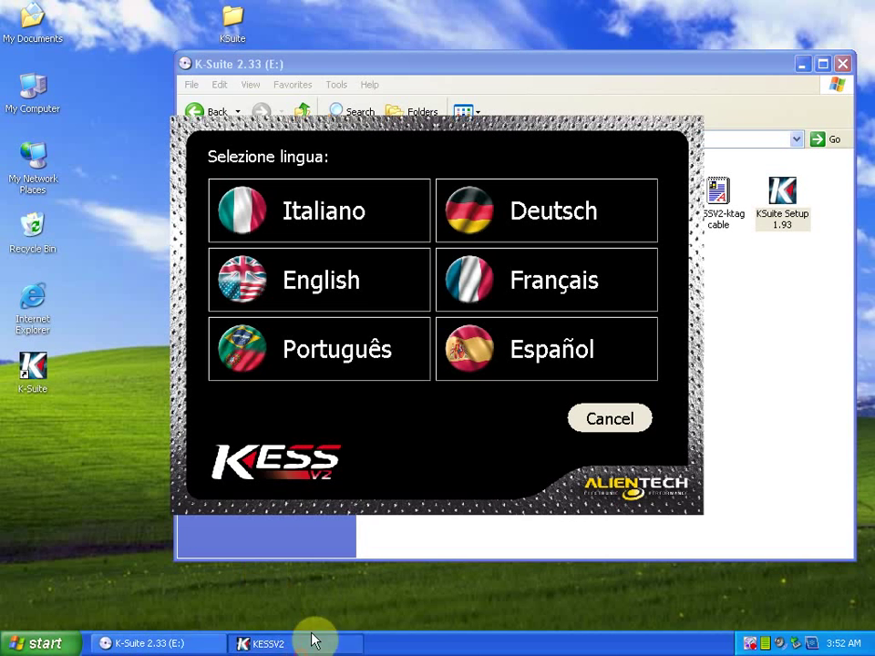
click(313, 296)
click(461, 369)
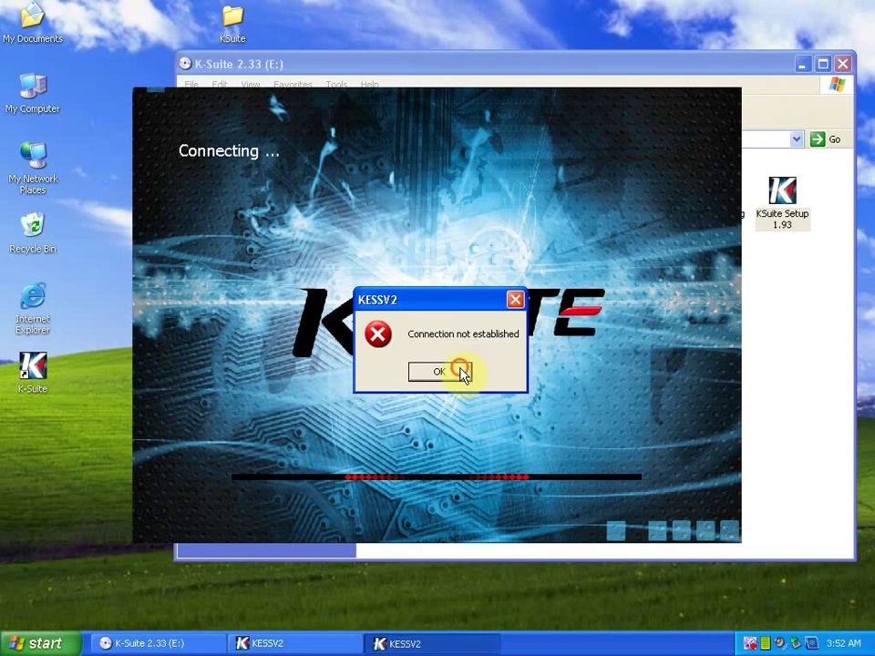
click(758, 67)
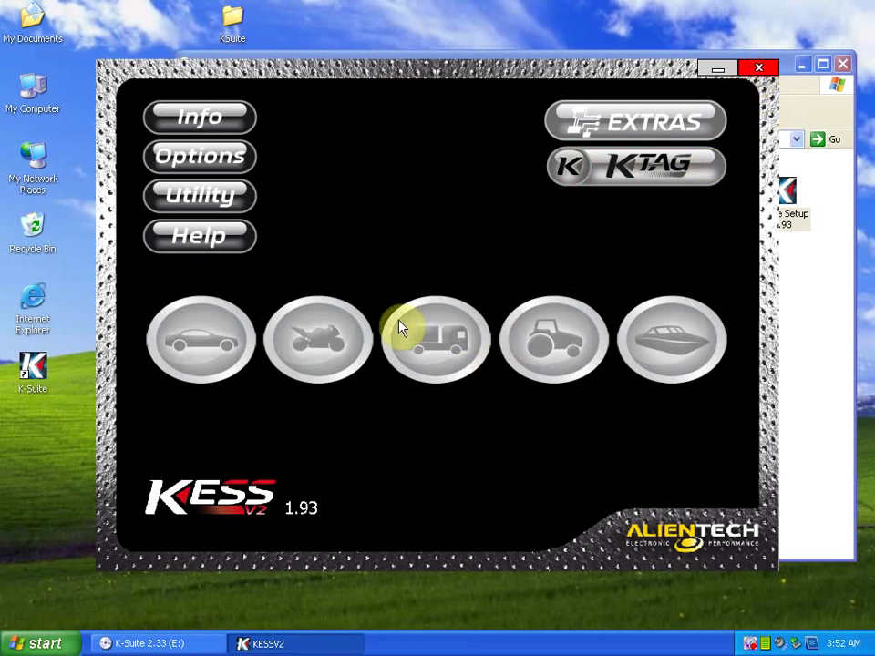
Open the target folder of the desktop K-Suite shortcut, C:\KSuite, and delete all of its contents.
right_click(30, 378)
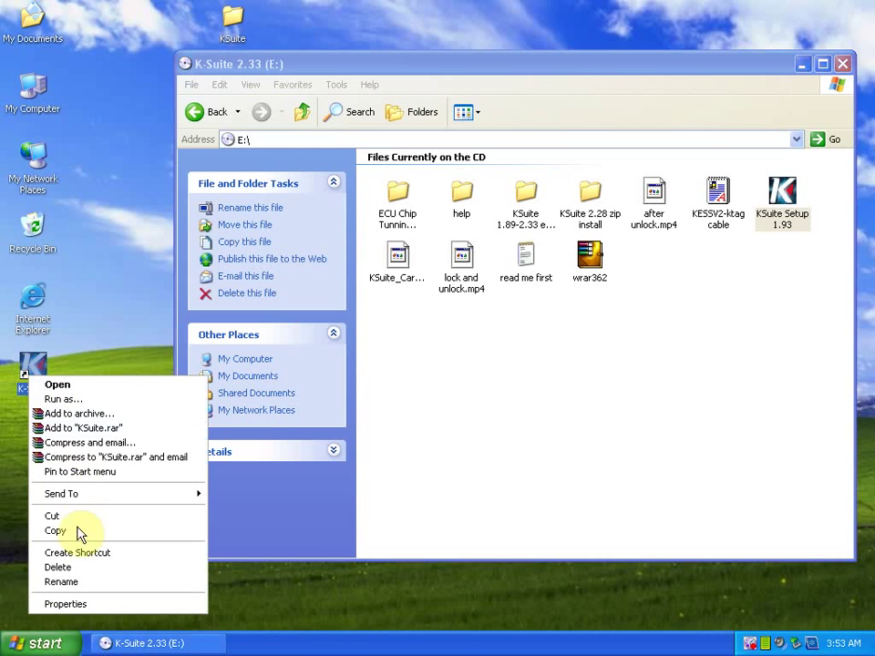
click(64, 604)
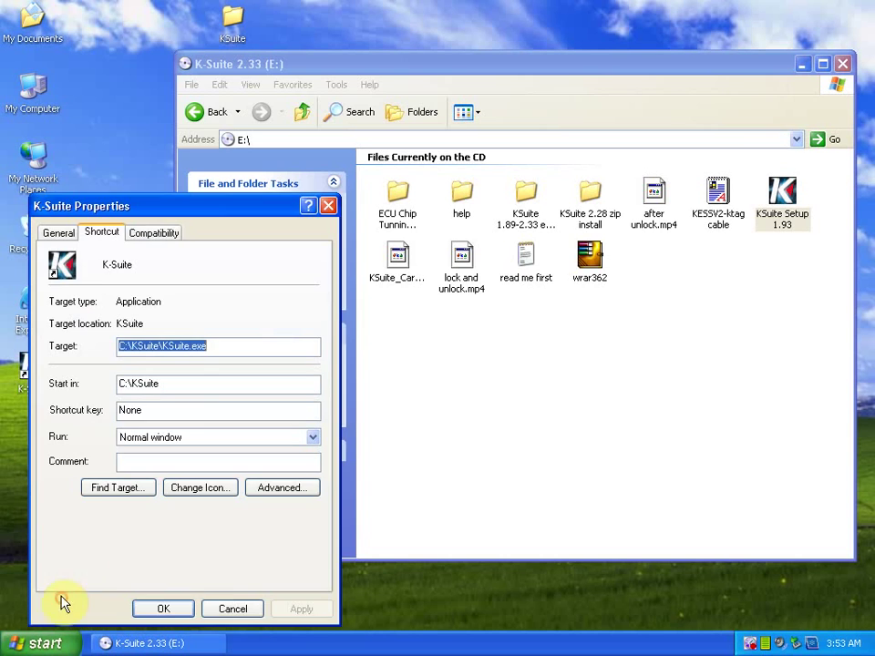
click(114, 489)
drag(601, 199, 291, 435)
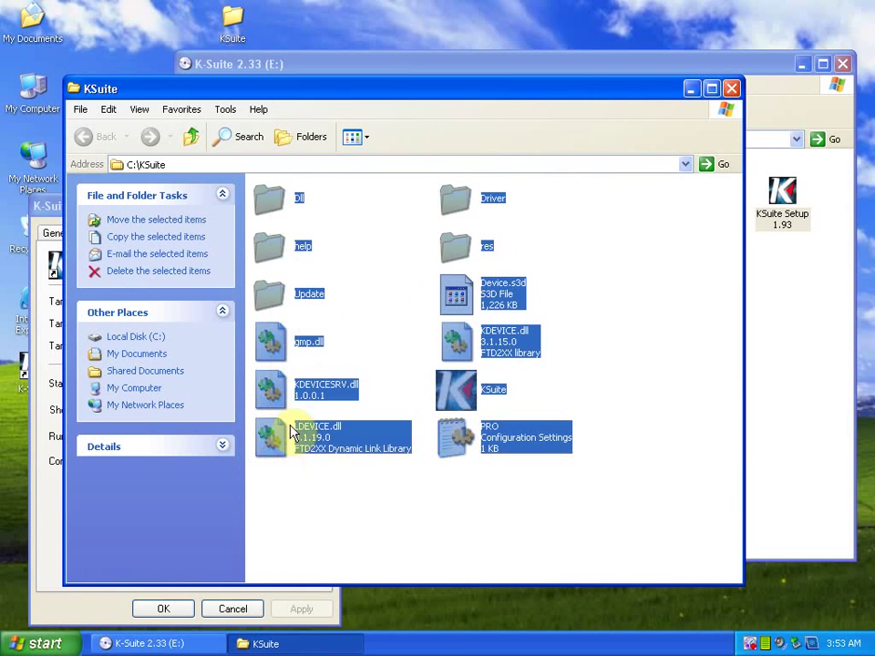
right_click(305, 432)
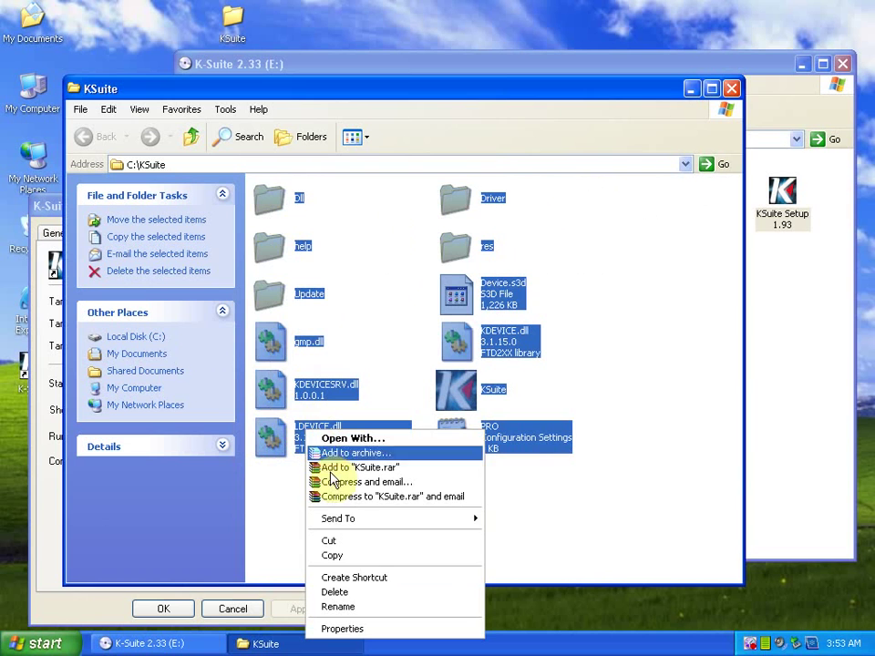
click(362, 598)
click(482, 353)
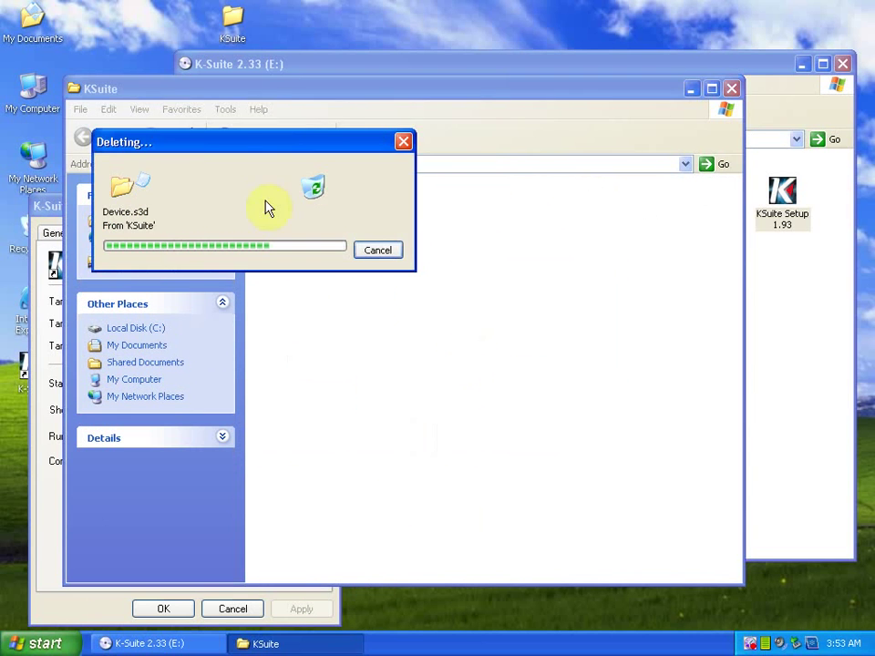
Move all files and folders from the desktop KSuite folder into the emptied C:\KSuite folder.
right_click(235, 27)
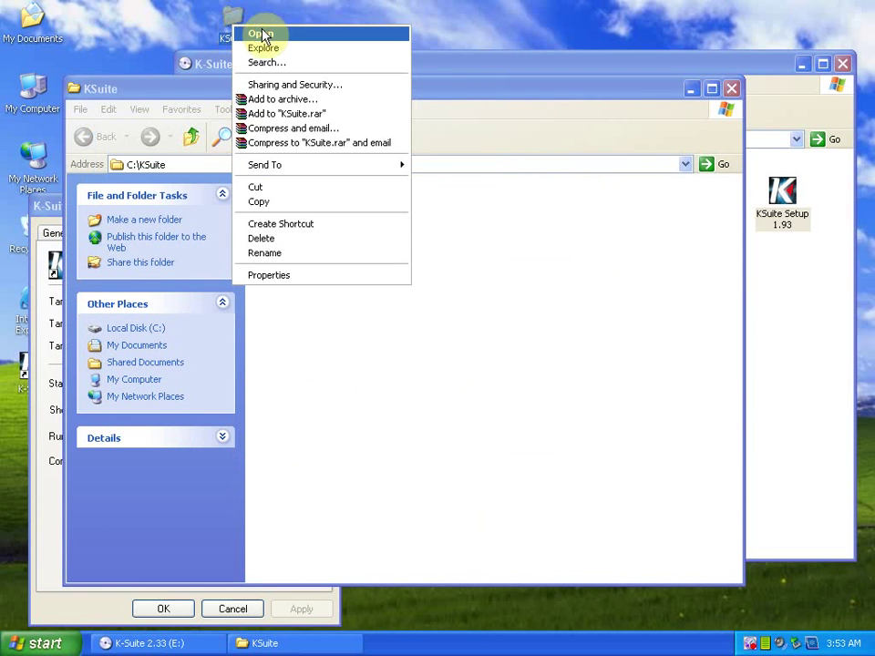
click(263, 34)
drag(594, 217, 248, 478)
right_click(278, 413)
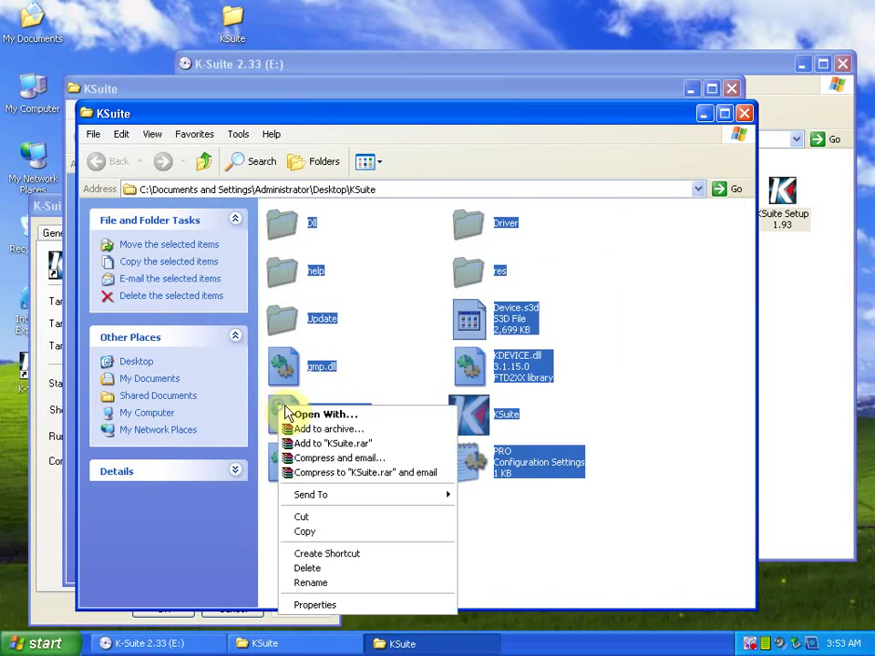
click(308, 516)
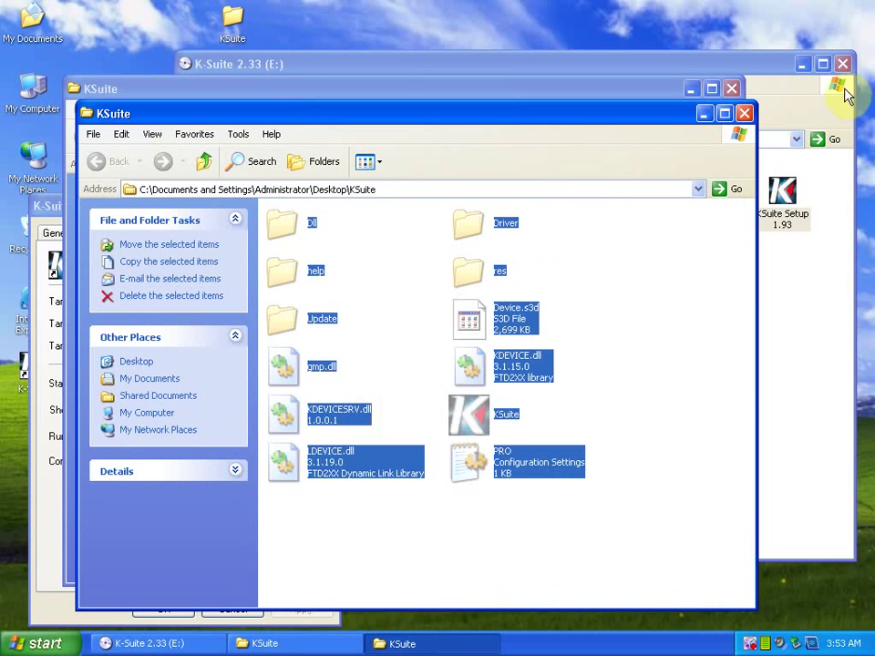
click(746, 113)
right_click(446, 297)
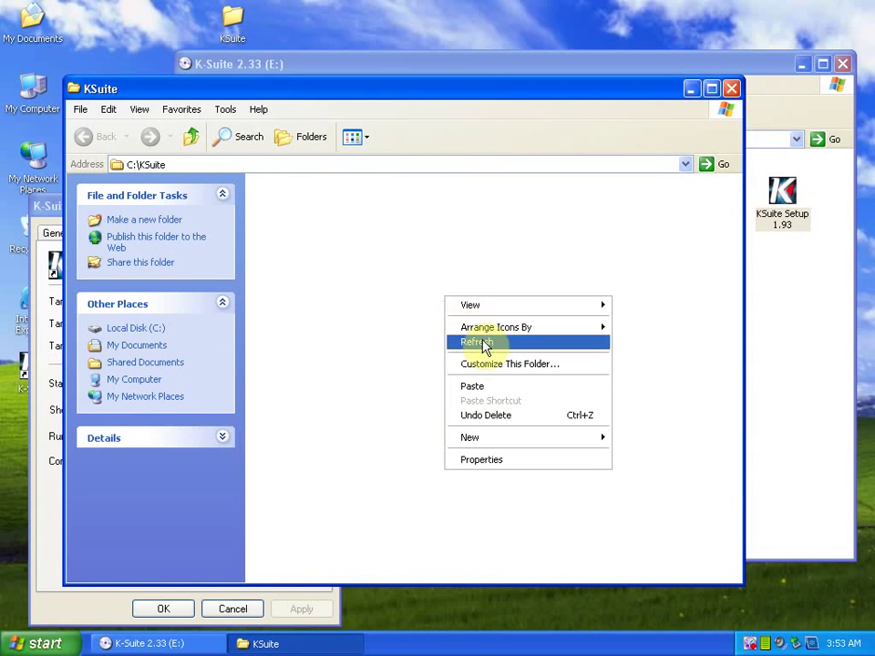
click(487, 387)
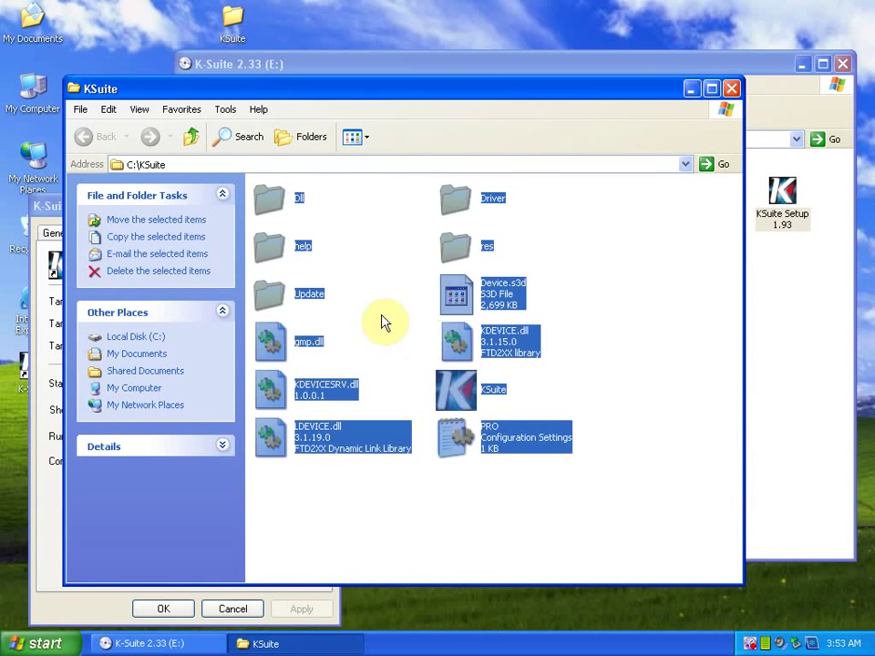
Delete the help folder from C:\KSuite.
click(281, 251)
right_click(281, 246)
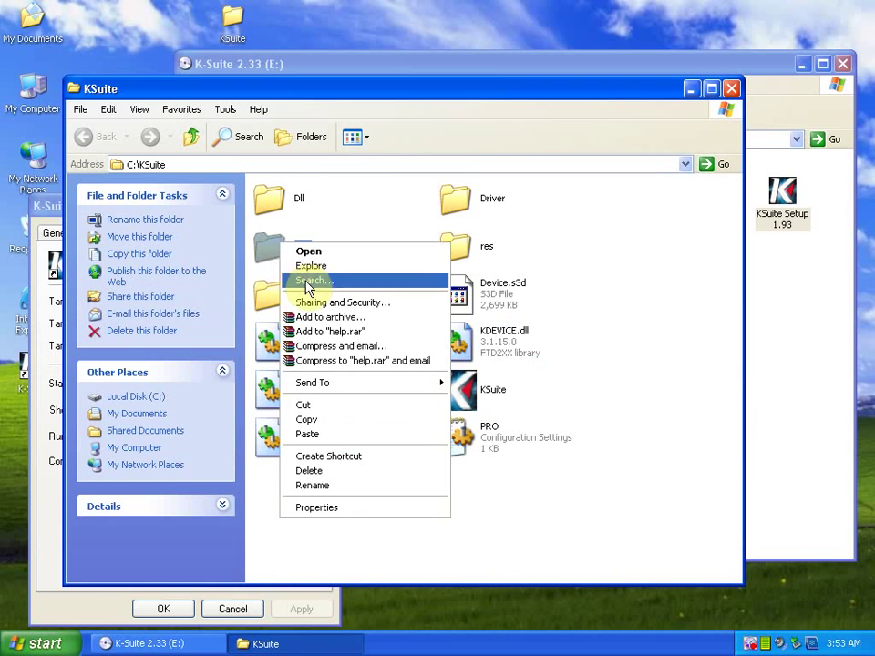
click(309, 471)
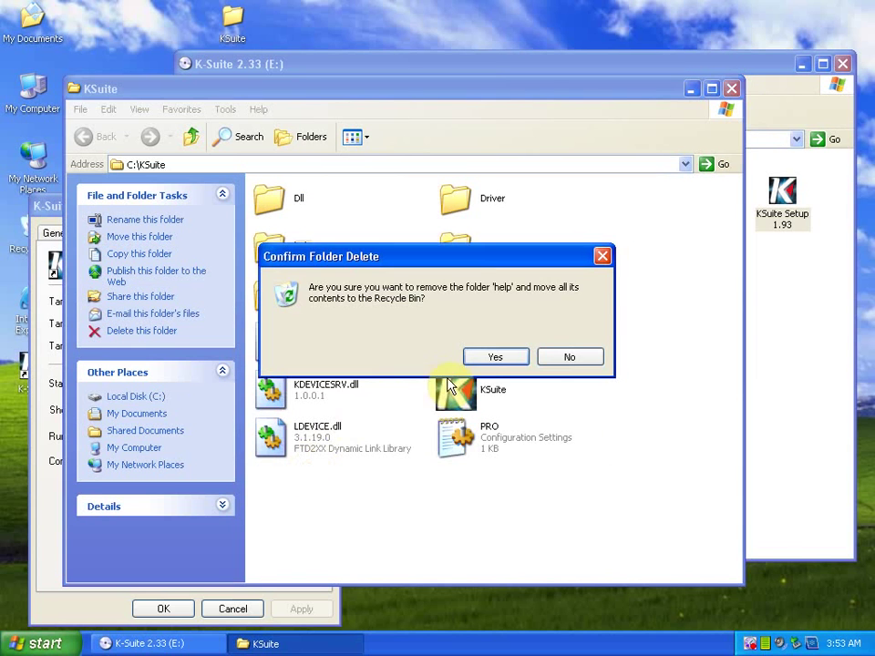
click(492, 358)
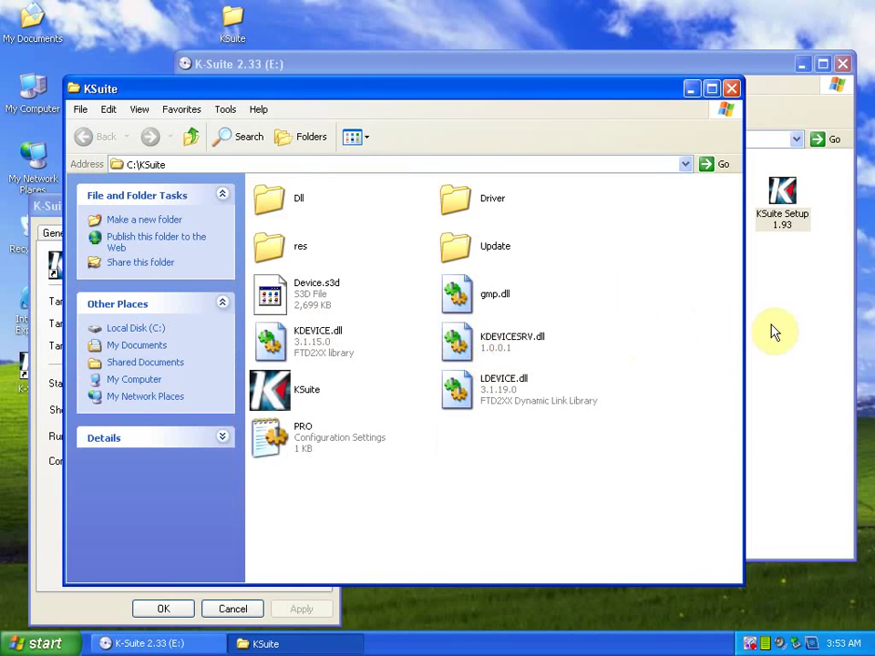
Copy the help folder from the root of the E: disc into C:\KSuite and close the K-Suite shortcut's properties.
click(765, 329)
click(458, 200)
right_click(459, 200)
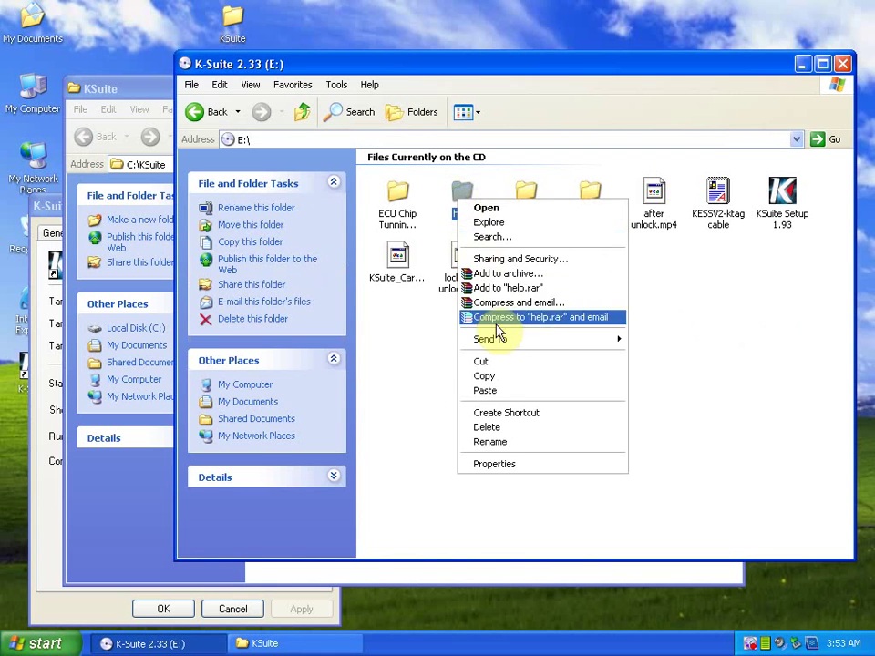
click(502, 376)
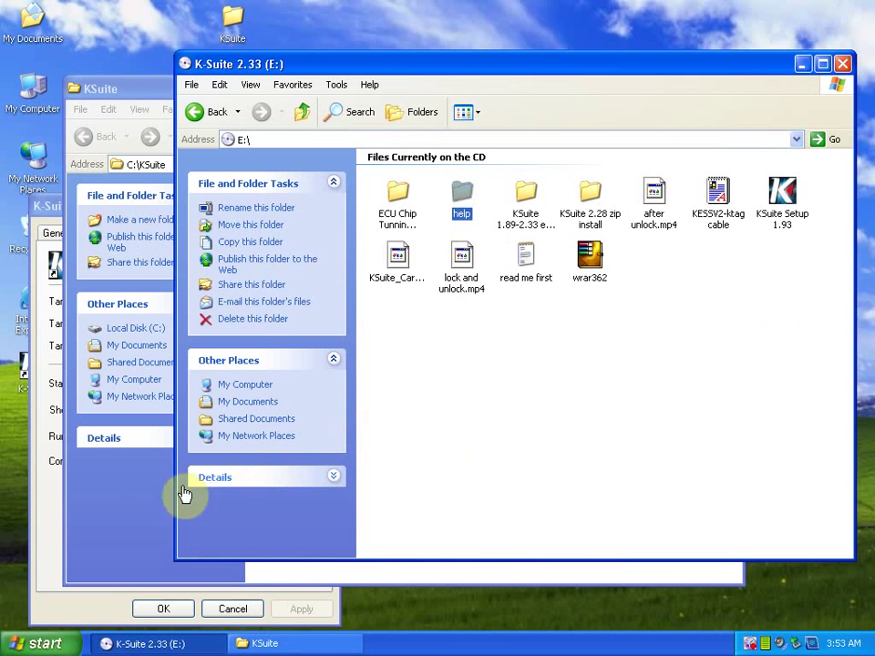
click(151, 504)
right_click(383, 489)
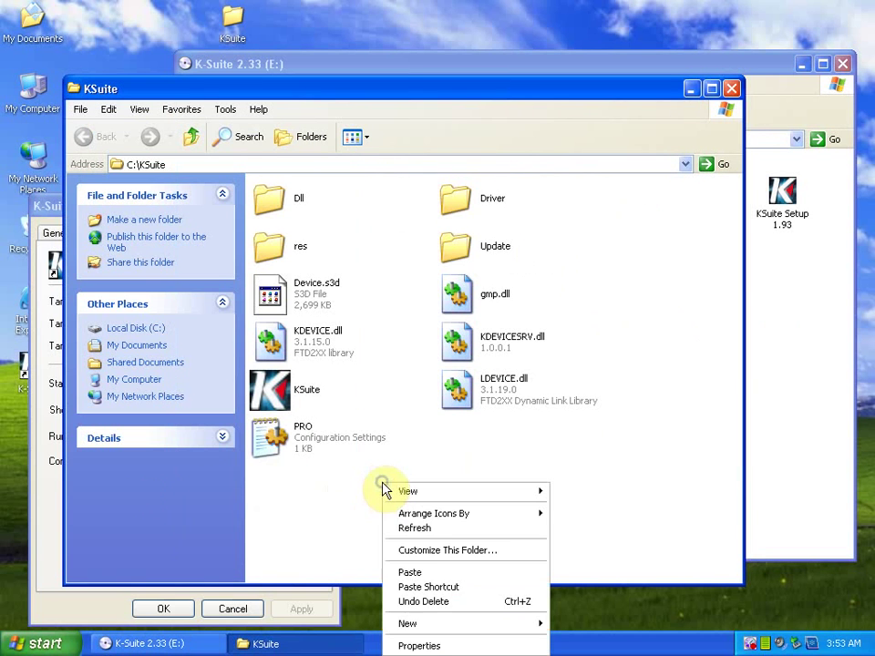
click(439, 574)
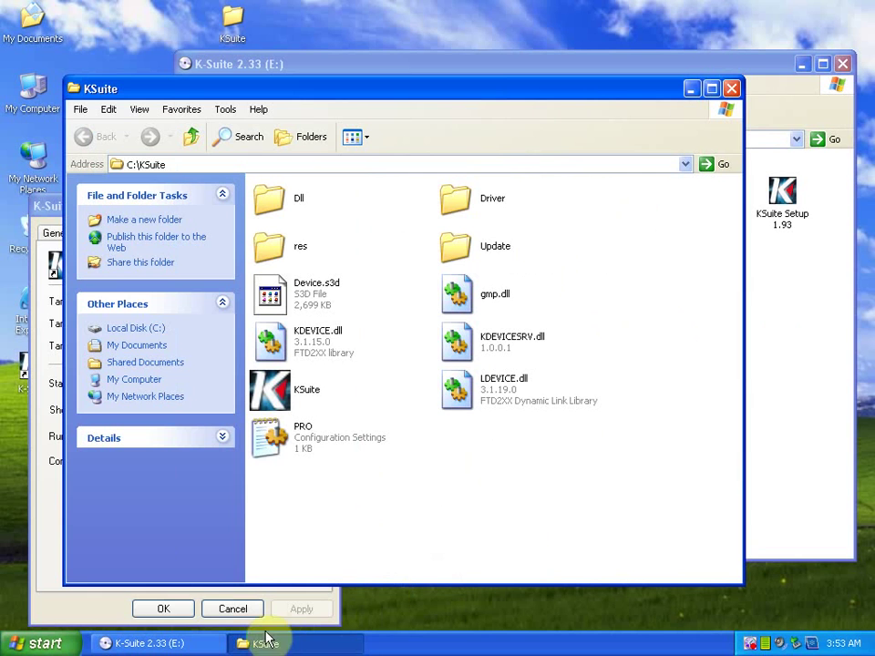
click(165, 609)
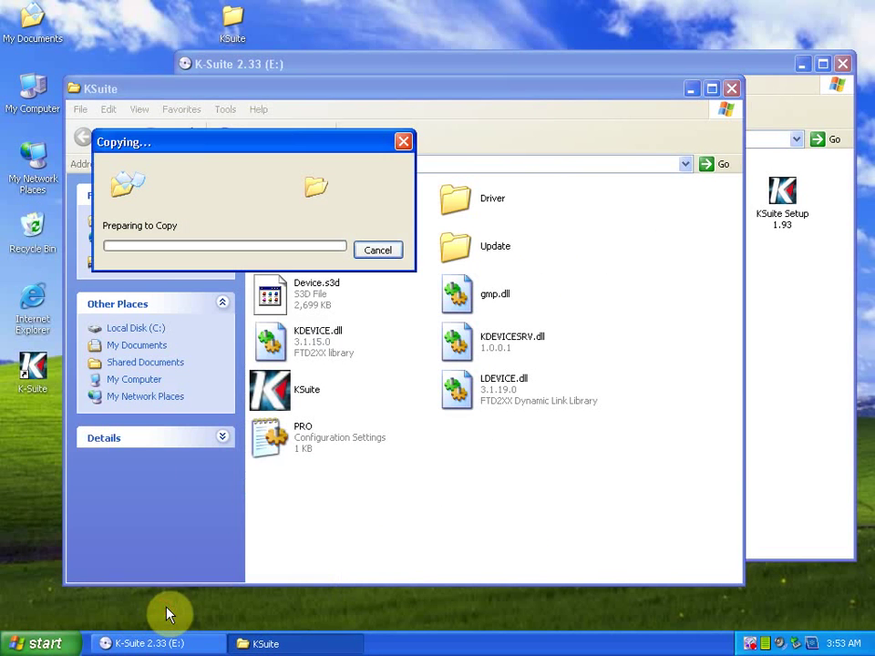
Delete the KSuite folder from the desktop and close the E: and C:\KSuite folder windows.
right_click(230, 26)
click(295, 252)
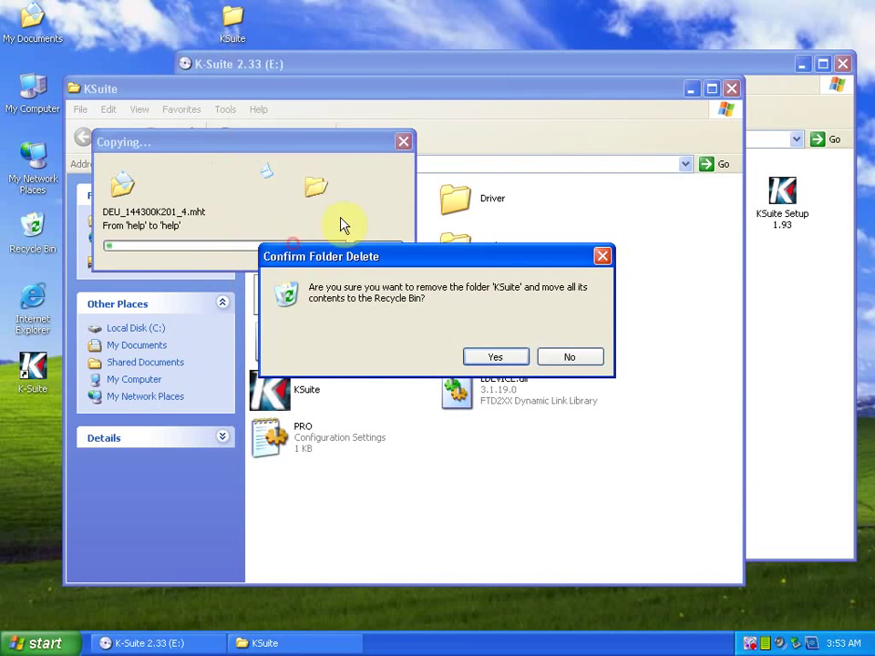
click(508, 354)
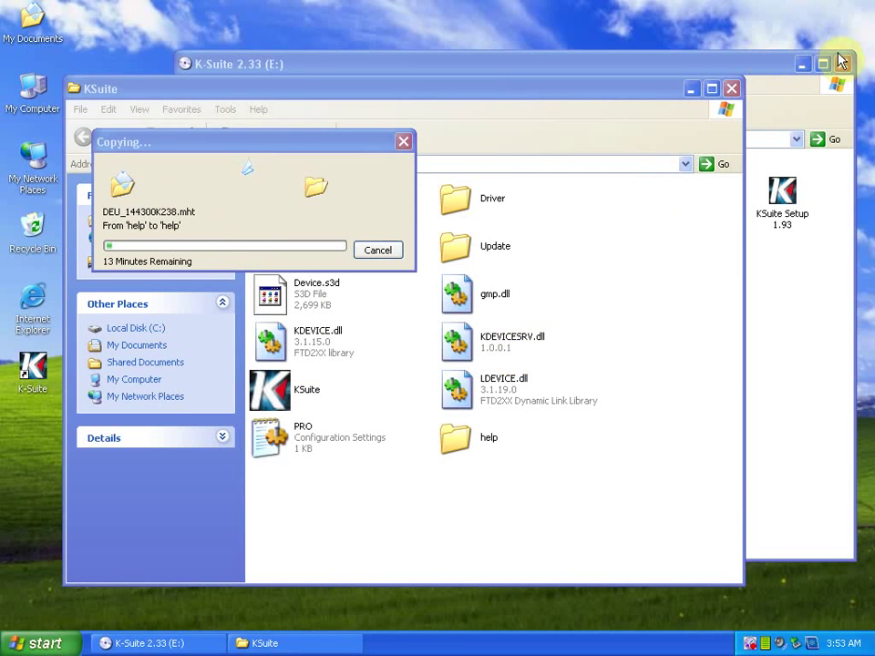
click(843, 64)
click(843, 64)
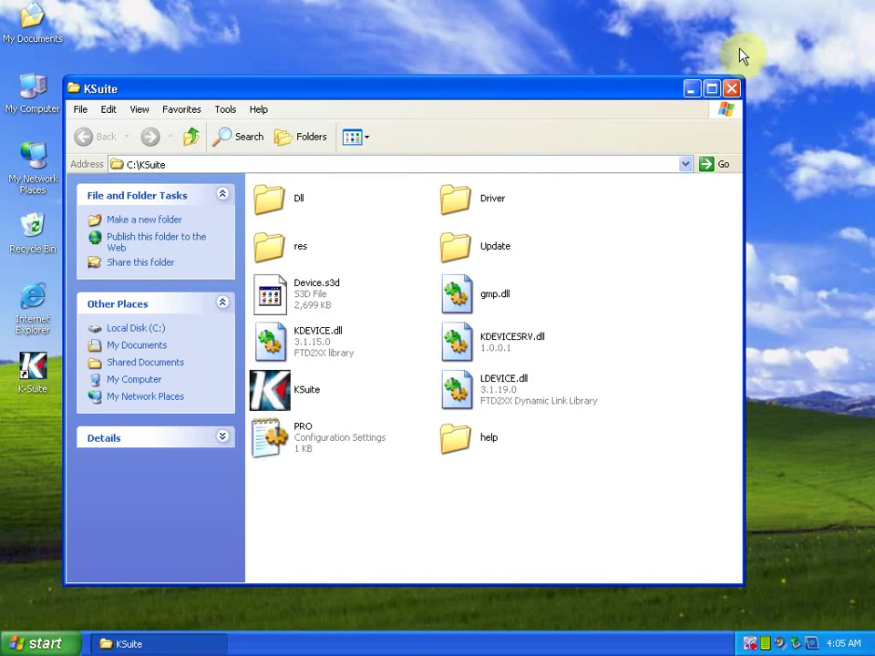
click(732, 89)
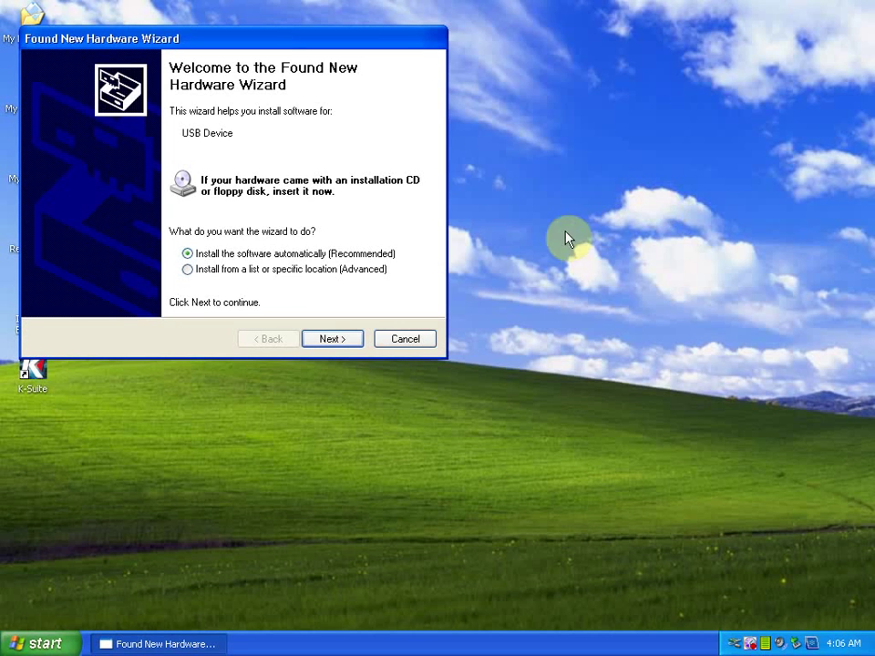
Install the USB Device software automatically with the Found New Hardware Wizard and launch K-Suite from the desktop.
click(332, 339)
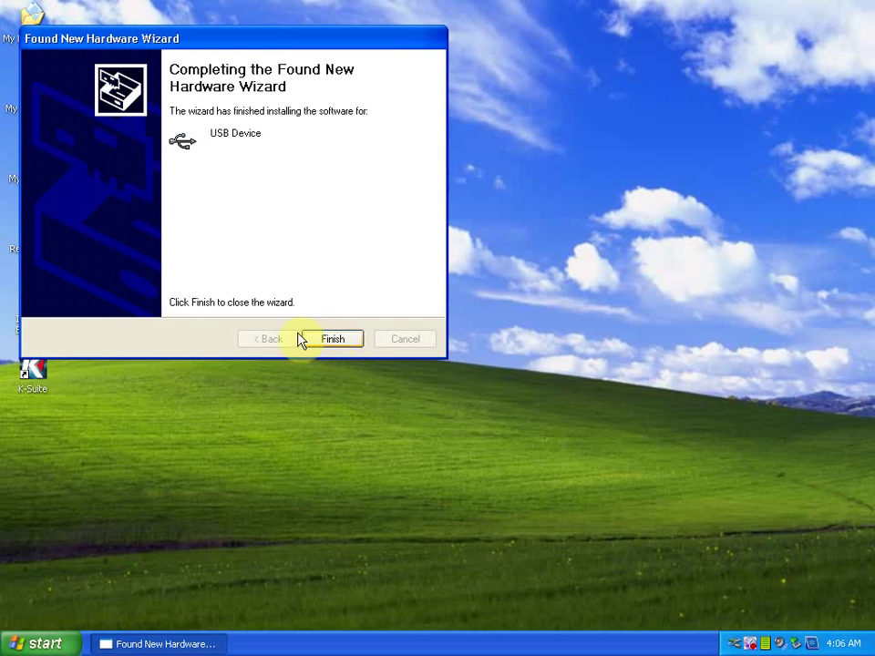
click(330, 339)
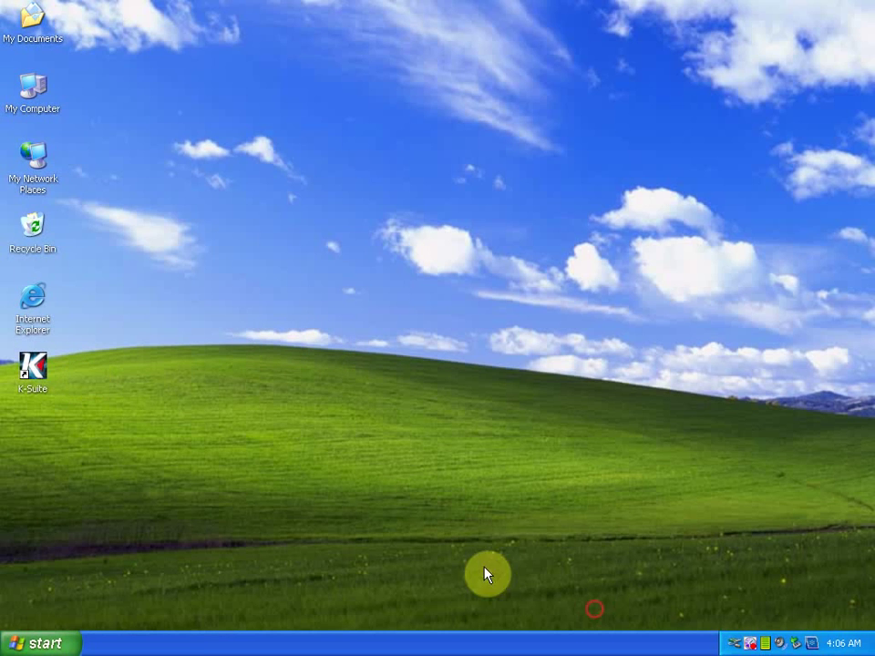
right_click(28, 369)
double_click(62, 384)
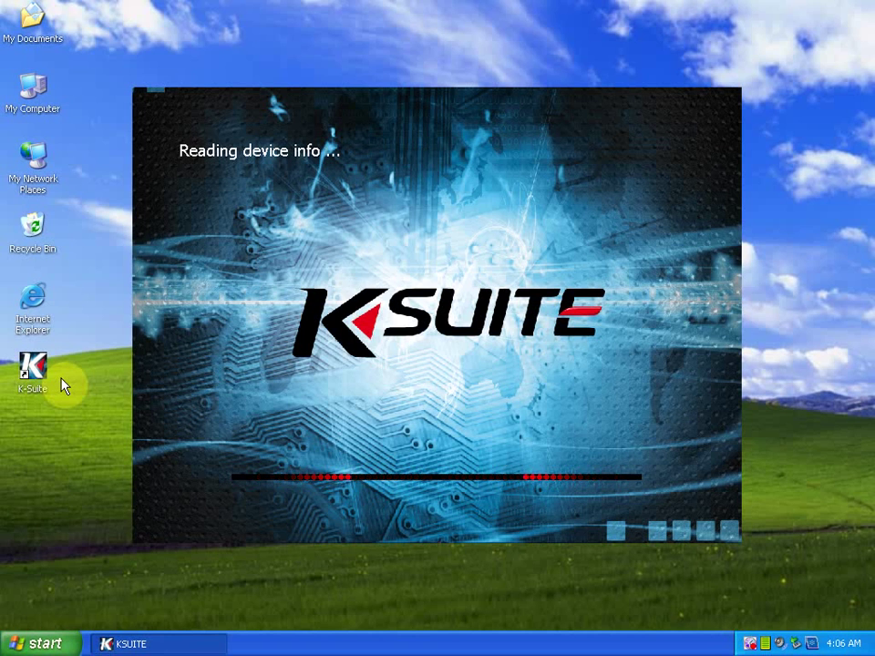
Check the USB Device entry under Universal Serial Bus controllers in Device Manager and close Computer Management.
right_click(41, 96)
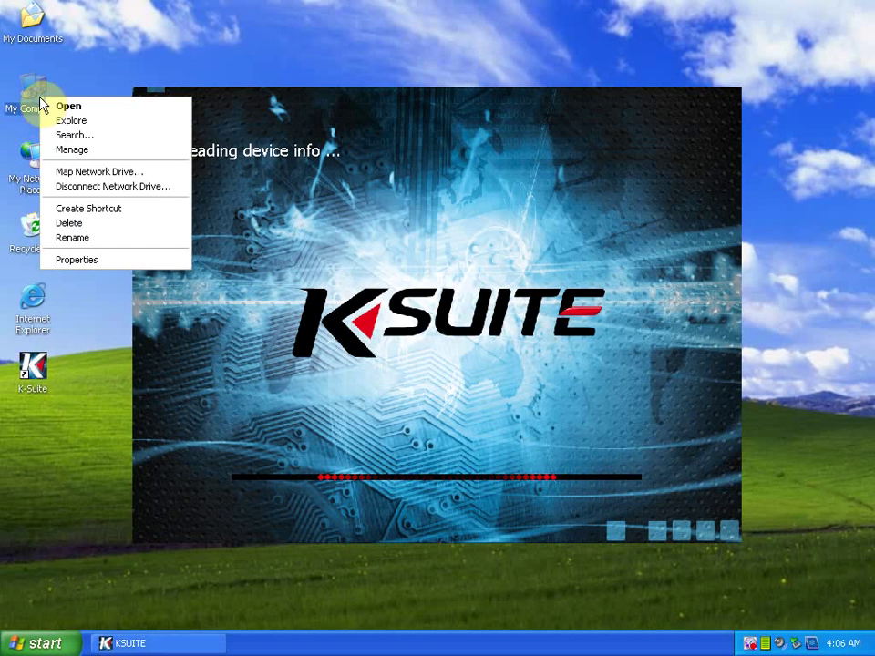
click(66, 151)
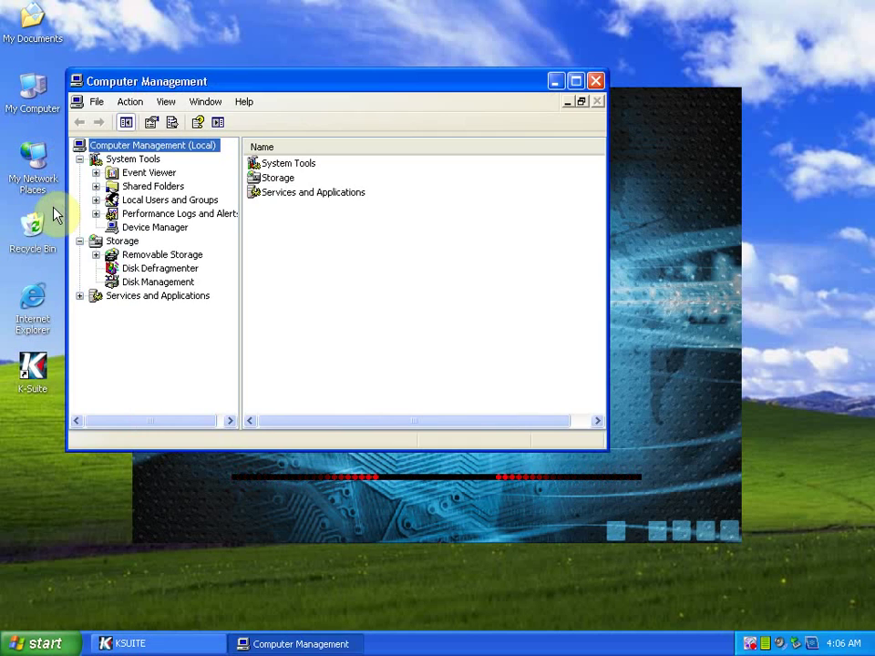
click(146, 226)
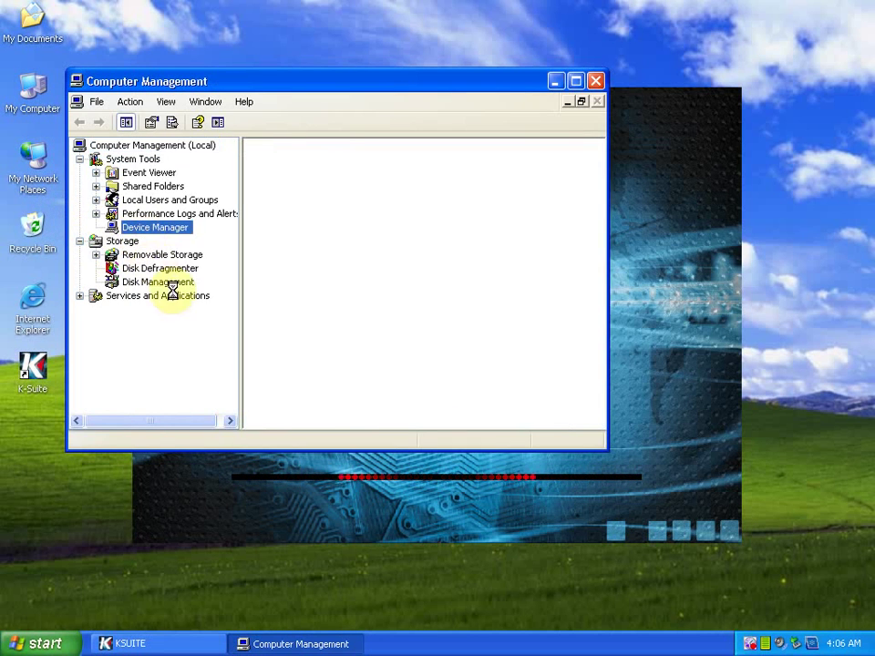
click(266, 323)
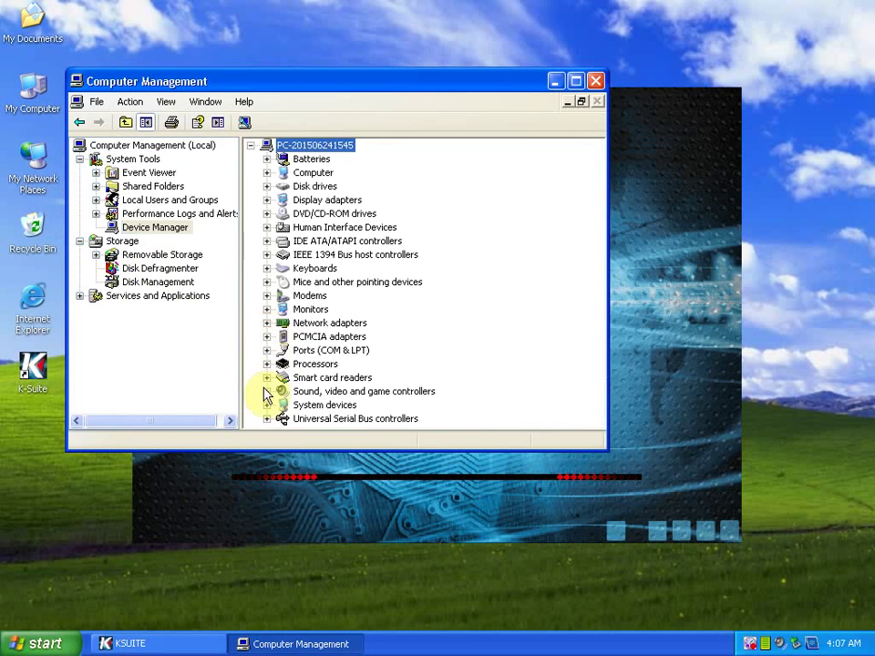
click(266, 418)
click(323, 327)
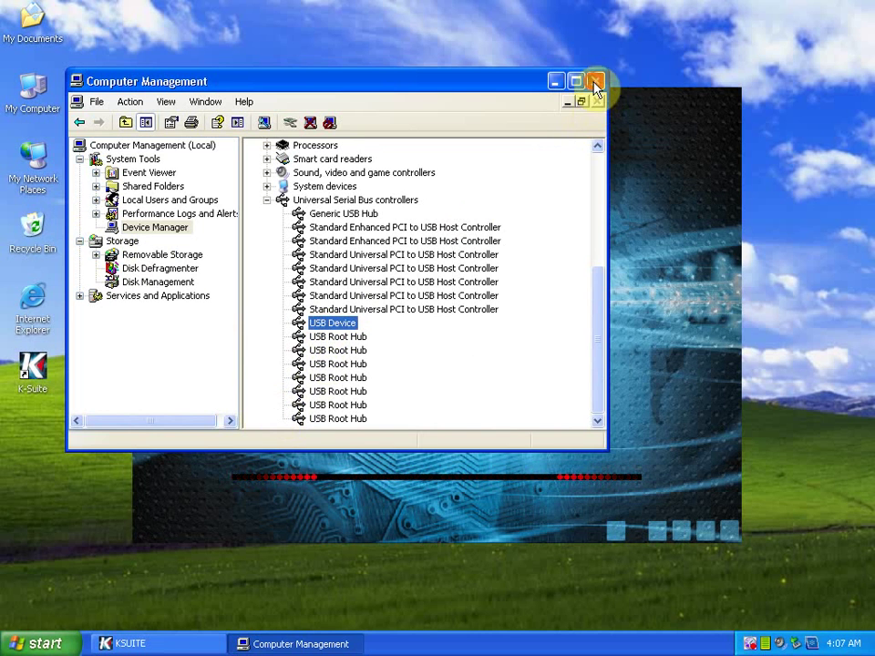
click(595, 81)
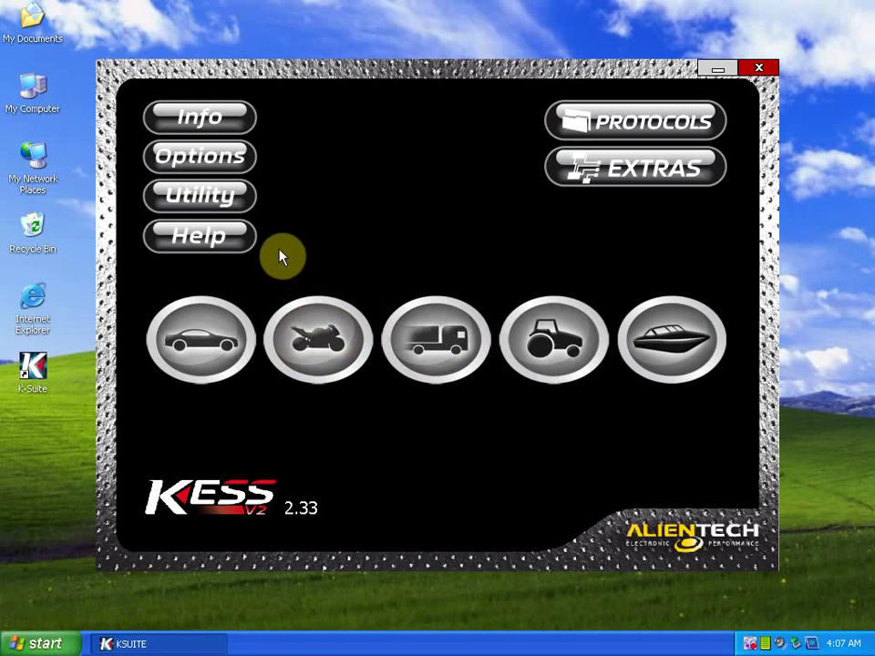
Open the KessV2 car database and select BMW with the 3 SERIES (E90) model.
click(227, 340)
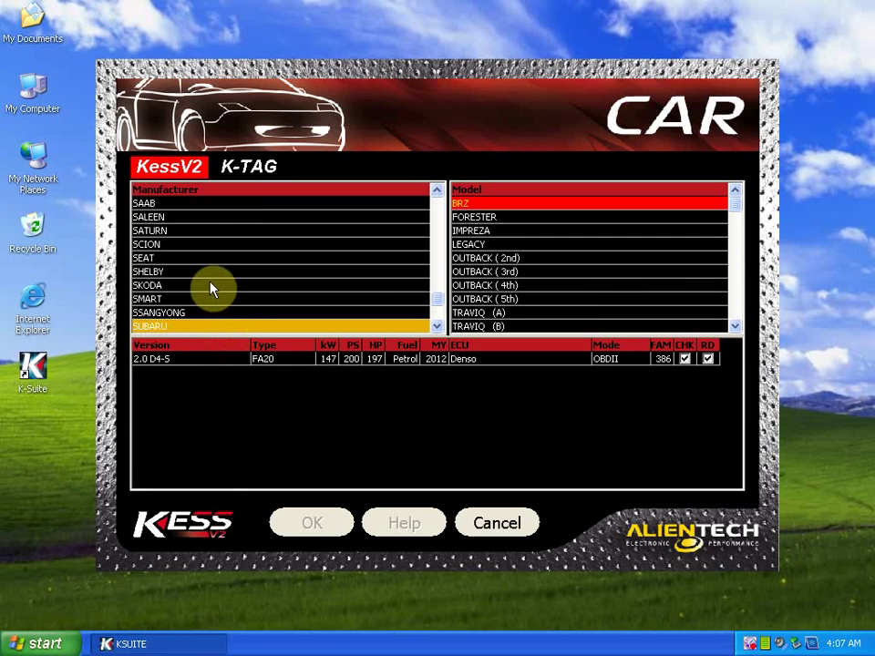
drag(436, 294, 435, 193)
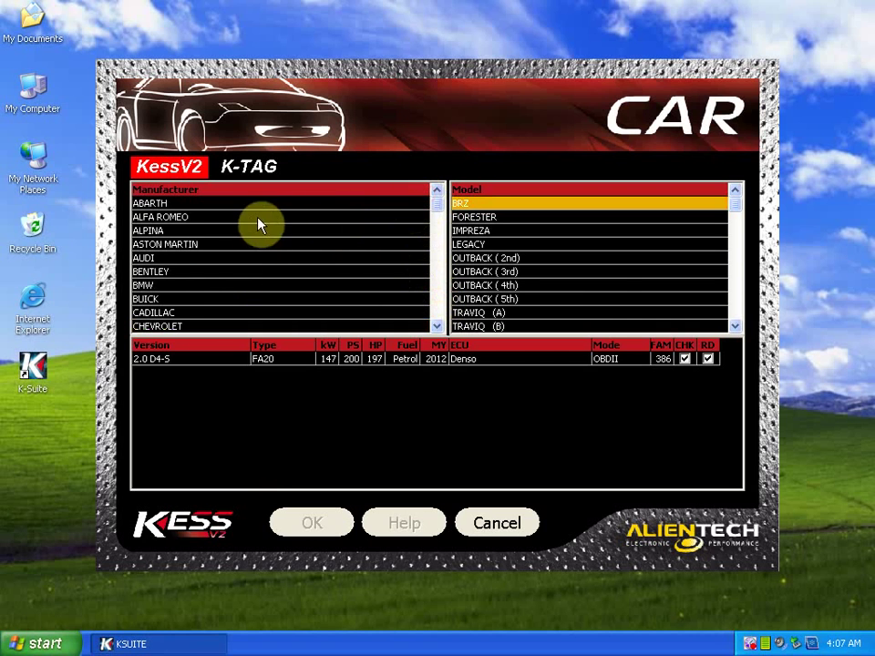
click(169, 286)
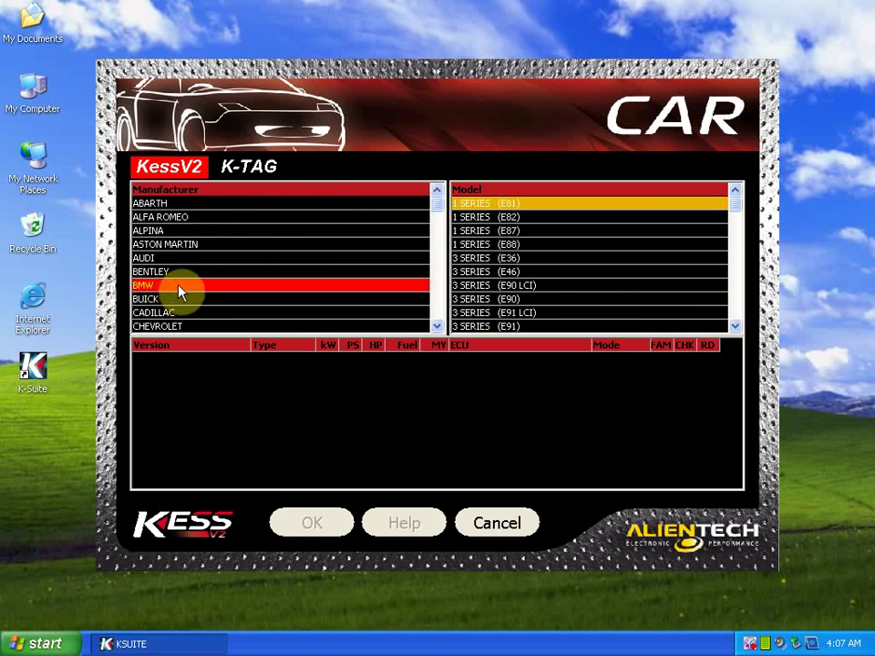
click(533, 298)
Browse the E90 versions down to the 320d 2000 D with the Bosch EDC17CP02 ECU in TRICORE mode.
click(355, 465)
key(Down)
key(Down)
key(Down)
key(Down)
key(Down)
key(Down)
key(Down)
key(Down)
key(Down)
key(Down)
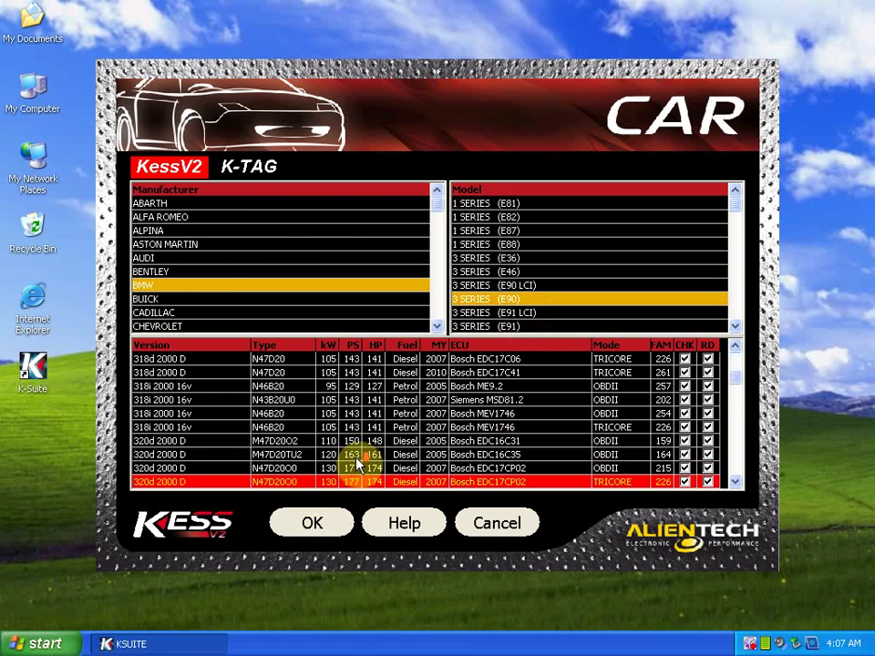
Open the protocol notes for the E90 320i 2000 16v with the Bosch MEV1746 ECU in TRICORE mode.
key(Down)
key(Down)
key(Down)
key(Down)
key(Down)
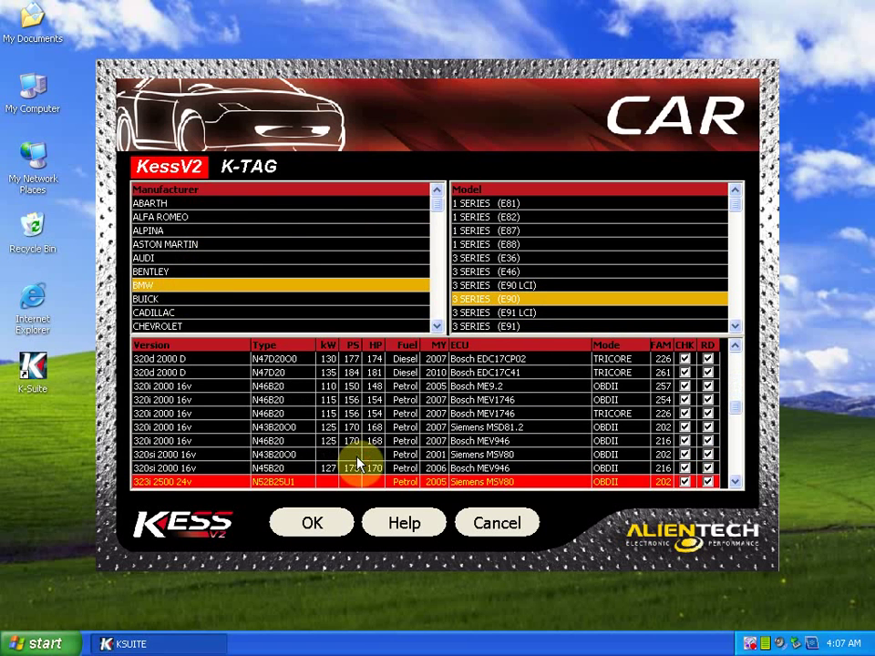
click(588, 413)
click(316, 526)
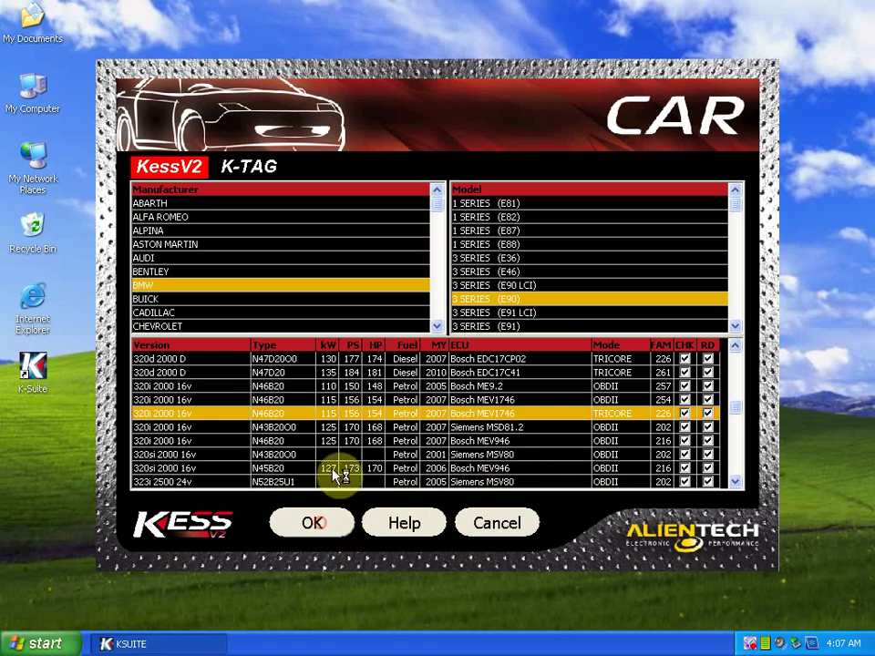
Expand the ECU connection instructions and review them from the board photo down to the available connection modes.
scroll(395, 398, down, 3)
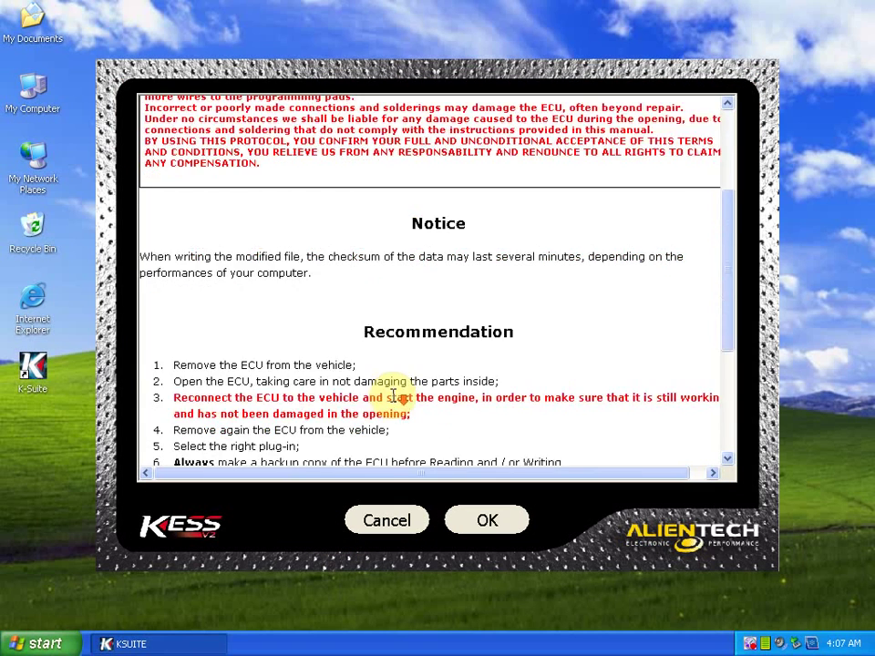
scroll(395, 399, down, 5)
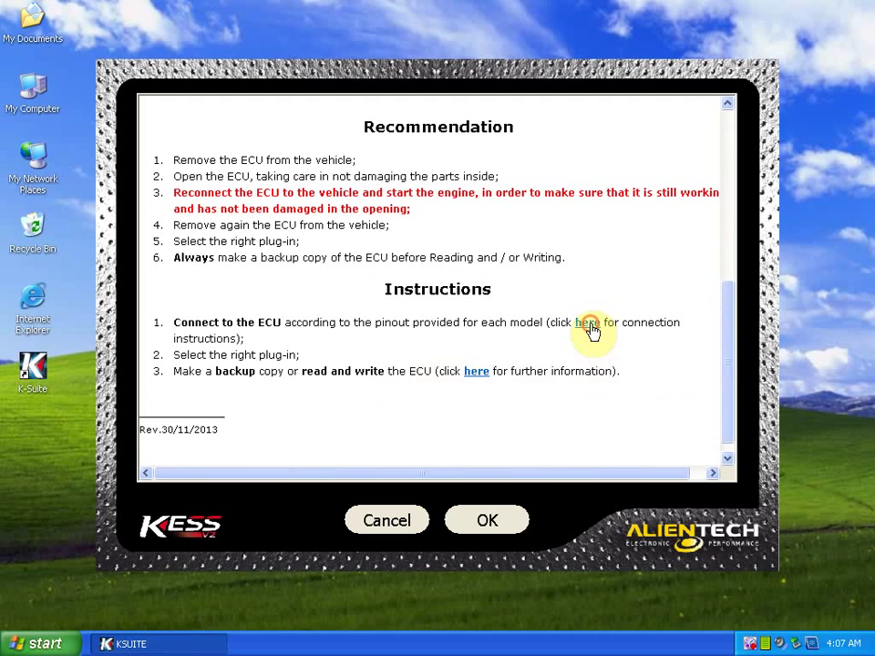
click(588, 325)
click(402, 379)
scroll(489, 383, down, 8)
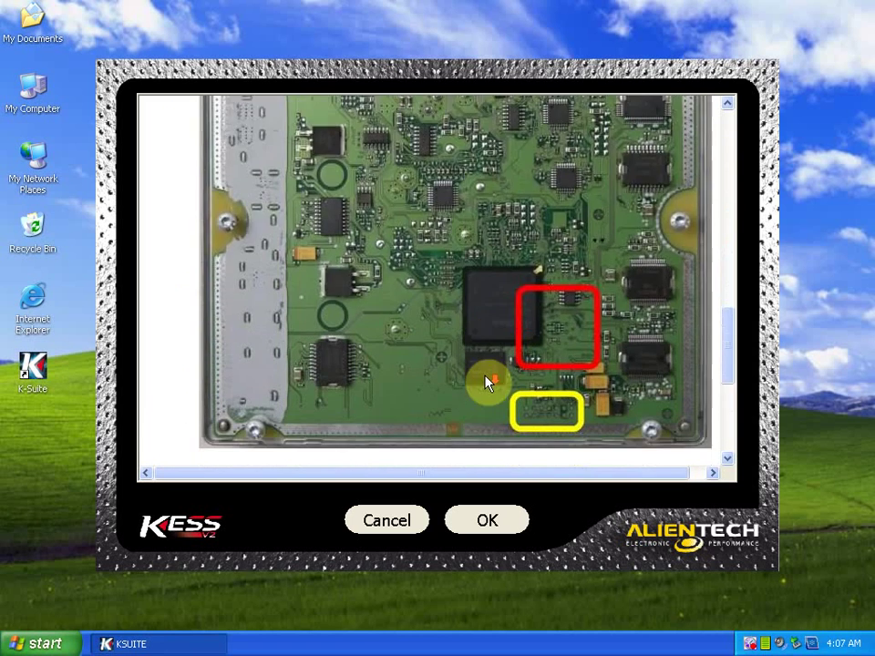
scroll(486, 383, down, 5)
scroll(489, 380, down, 3)
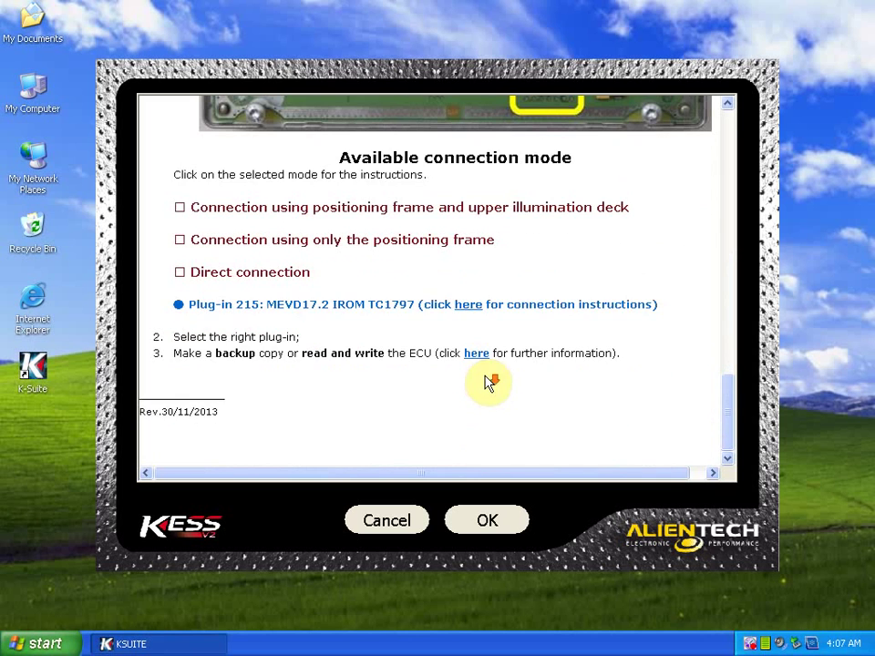
Review the direct connection instructions down to the ECU connector pinout, then continue to the plug-in selection and cancel it.
click(258, 279)
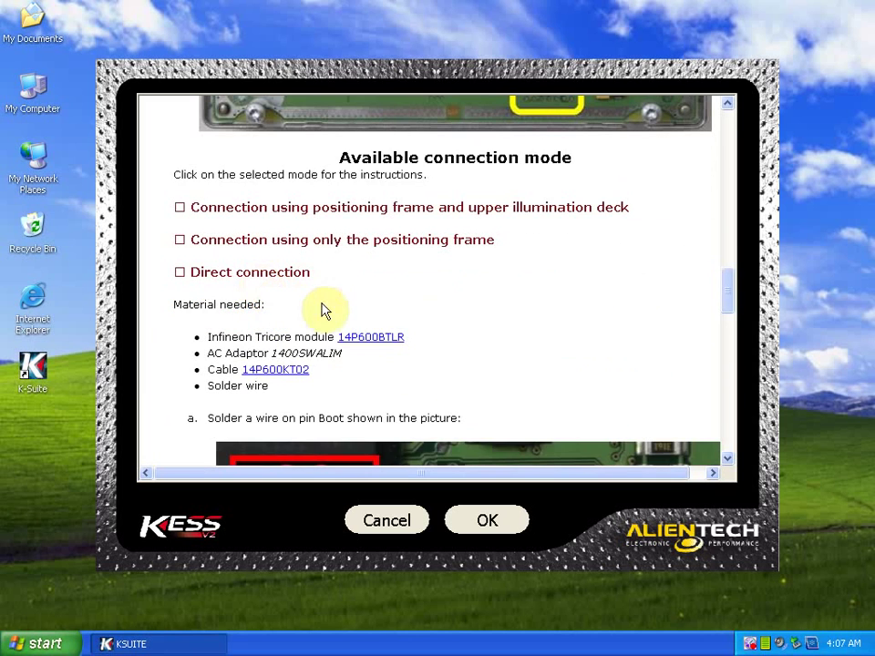
scroll(343, 309, down, 10)
scroll(344, 312, down, 6)
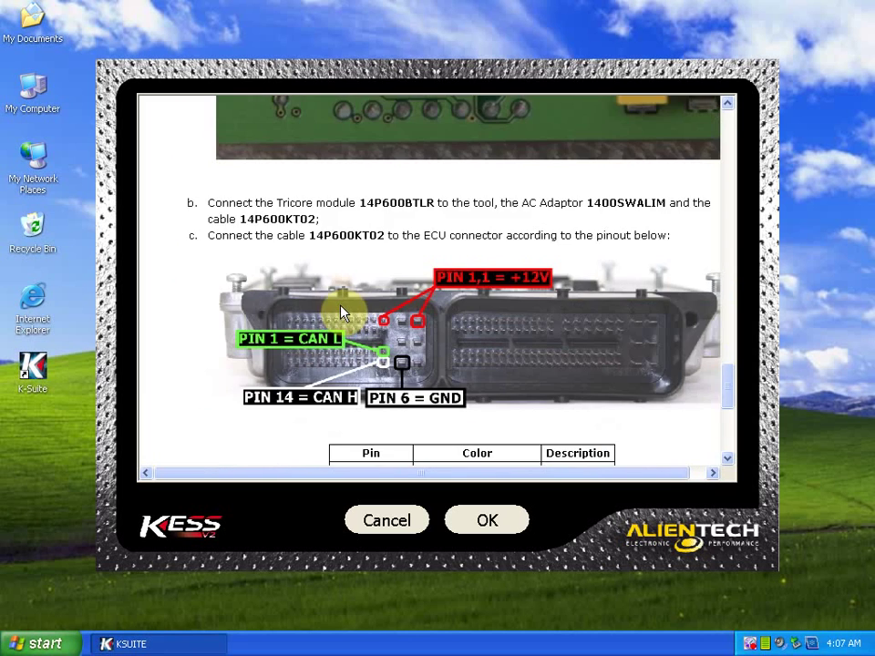
scroll(341, 309, down, 5)
click(480, 523)
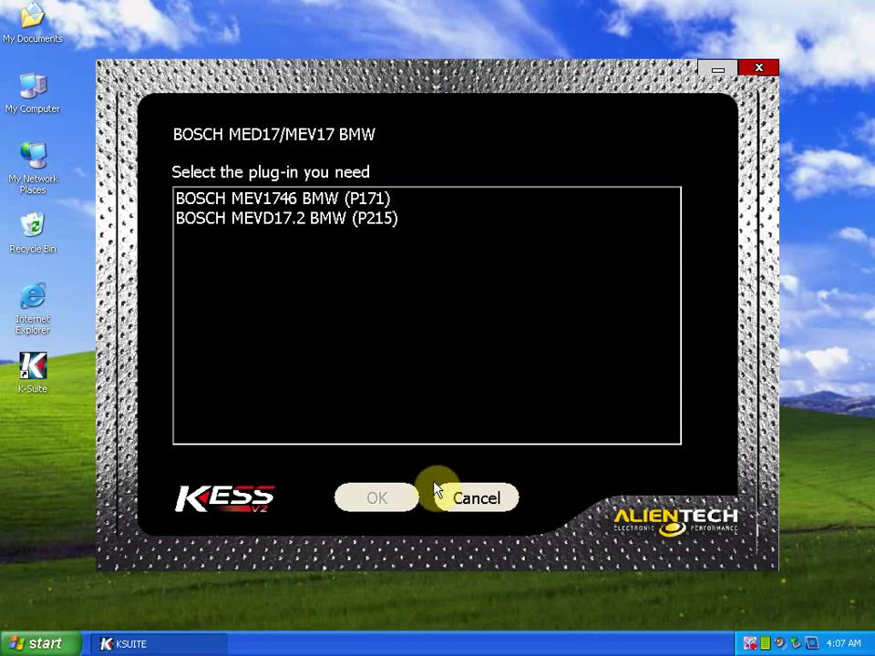
click(458, 497)
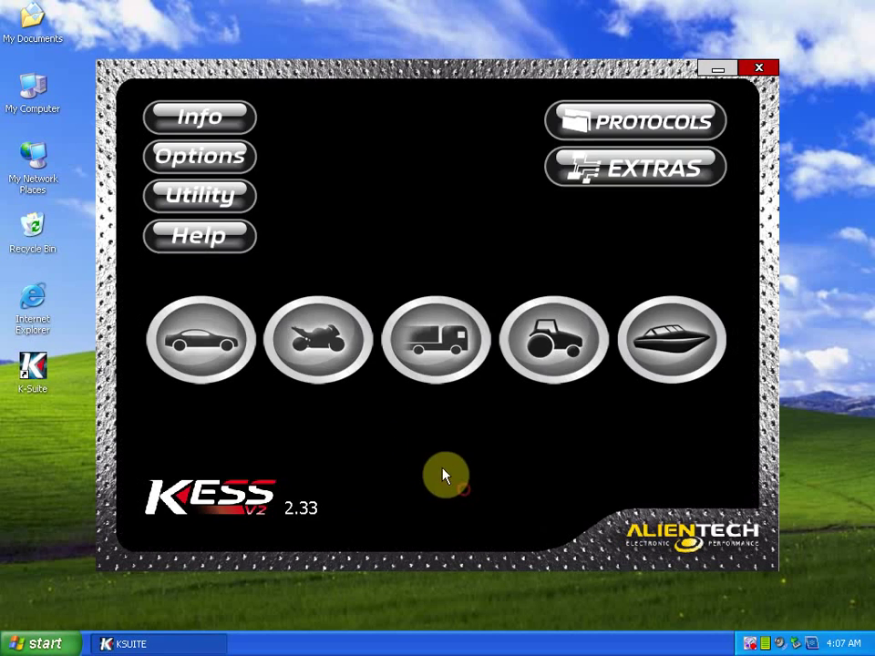
Reopen the KessV2 car database and select BMW with the 3 SERIES (E90) model.
click(212, 335)
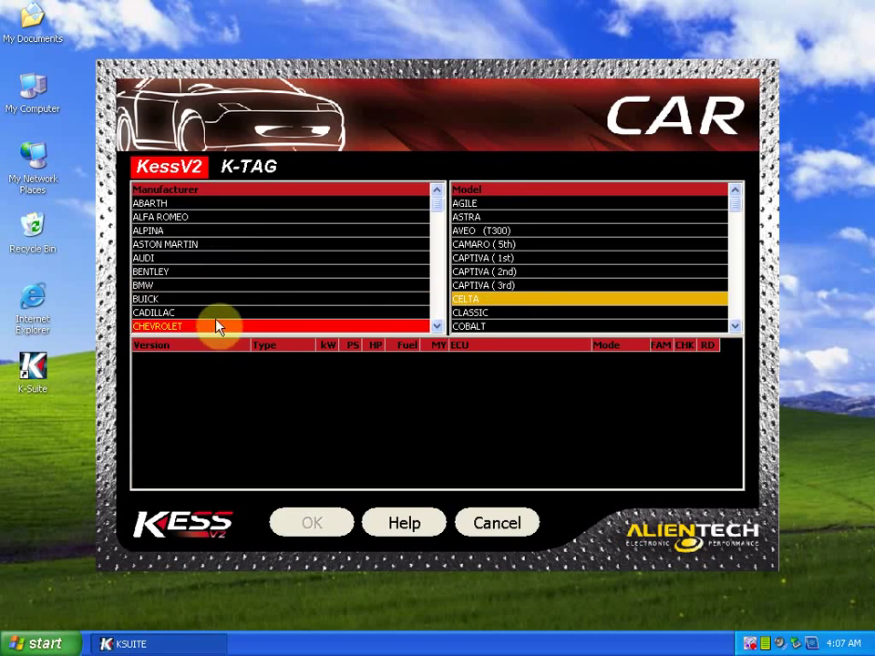
click(183, 285)
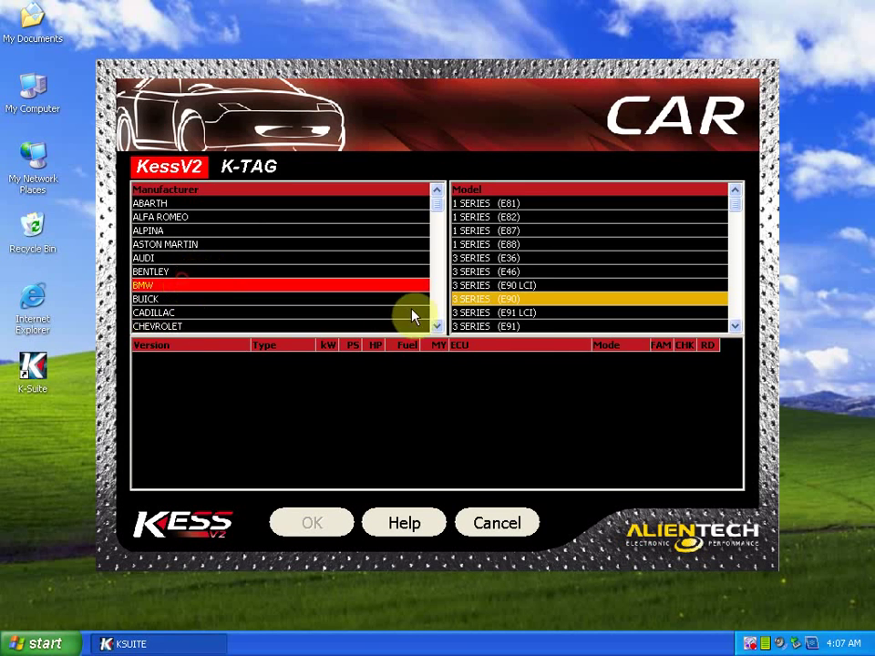
click(510, 301)
Choose the 323i 2500 24v version with the Siemens MSV80 ECU in OBDII mode and accept the Family 202 notes.
click(423, 468)
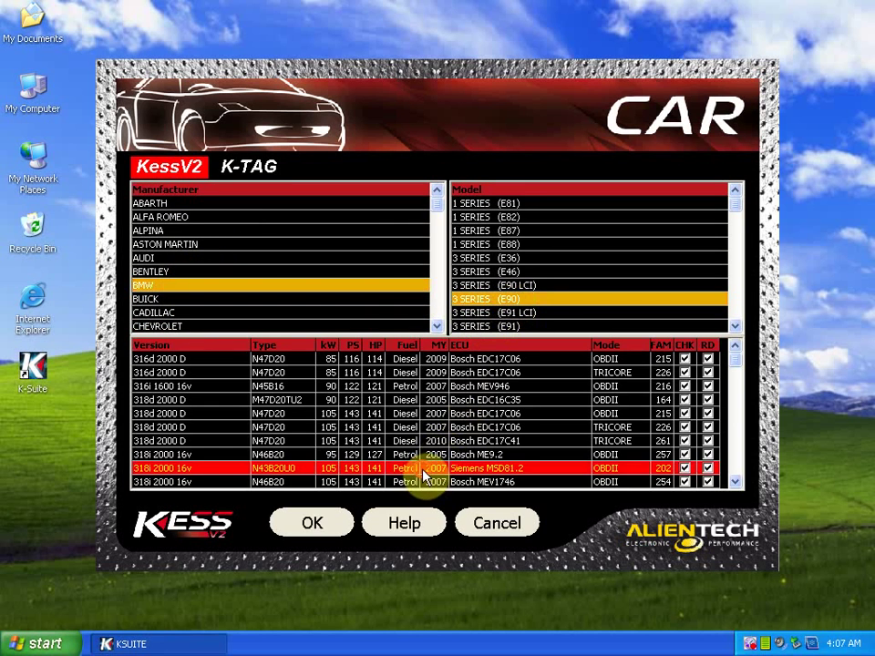
key(Down)
key(Down)
key(Down)
key(Down)
key(Down)
key(Down)
key(Down)
key(Down)
key(Down)
key(Down)
key(Down)
key(Down)
key(Down)
key(Down)
key(Down)
key(Down)
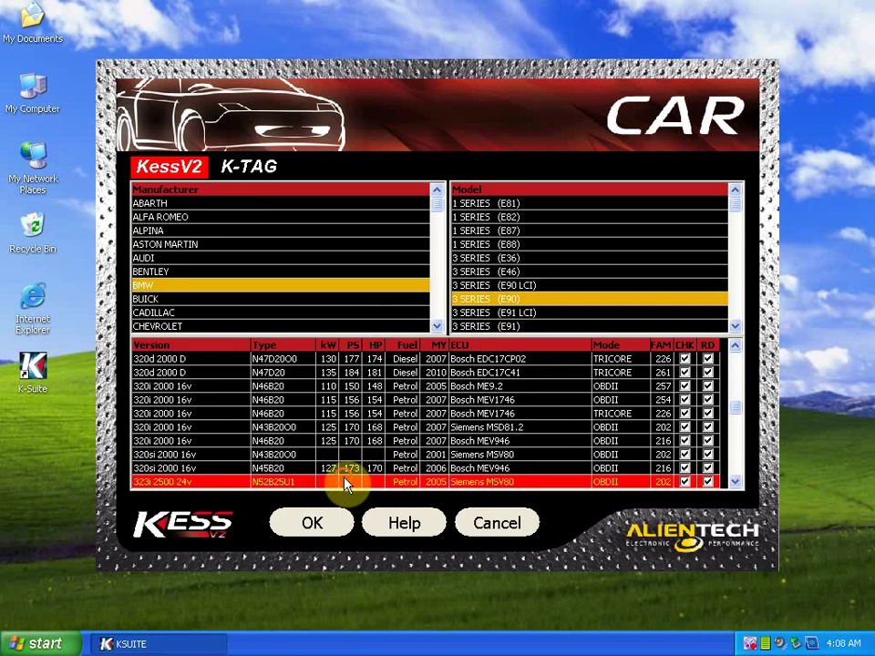
click(333, 521)
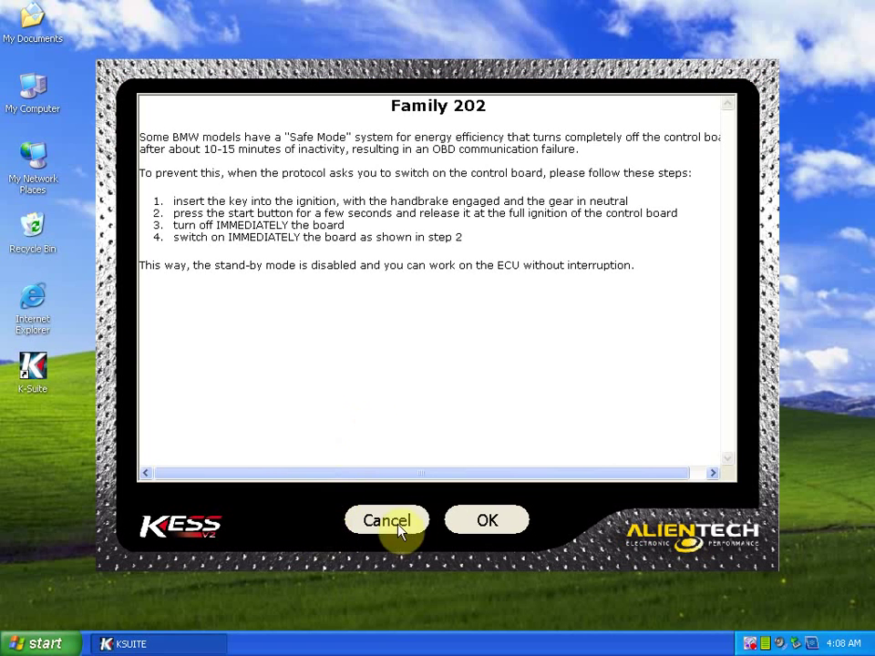
click(486, 522)
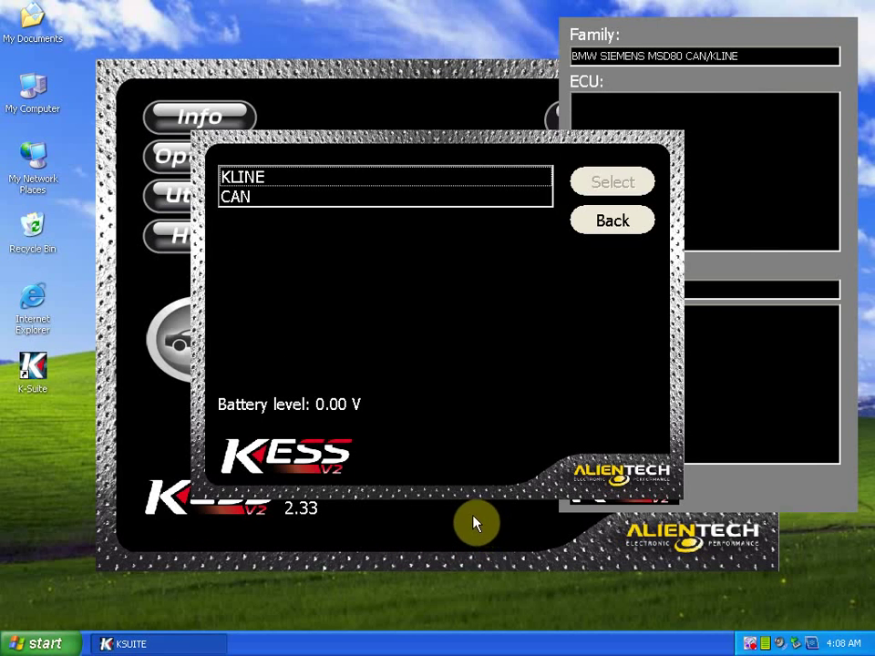
Select CAN communication and start the READING operation.
click(337, 195)
click(593, 187)
click(374, 196)
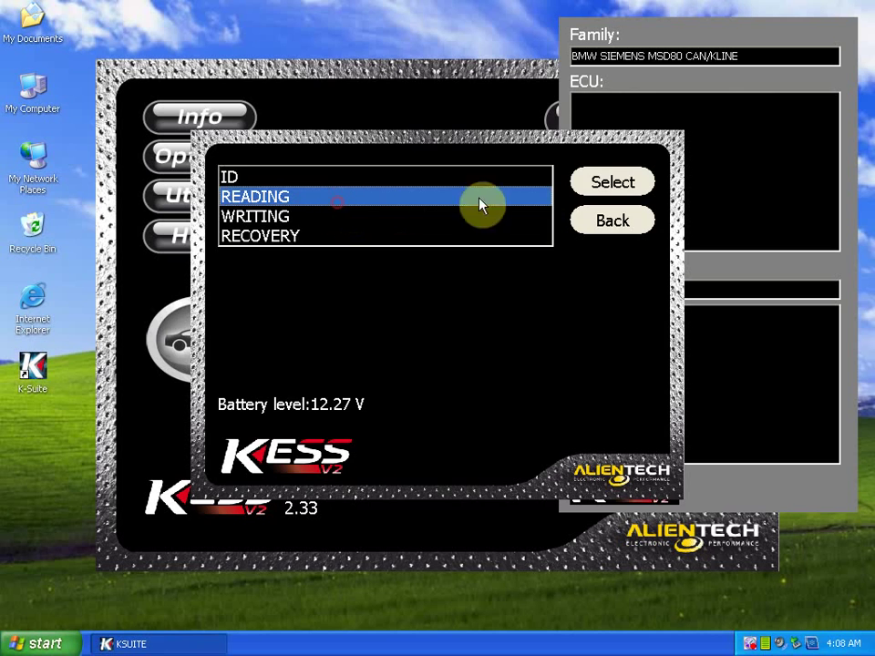
click(591, 182)
Acknowledge the dashboard and battery charger prompts and accept the ECU identification data.
click(557, 208)
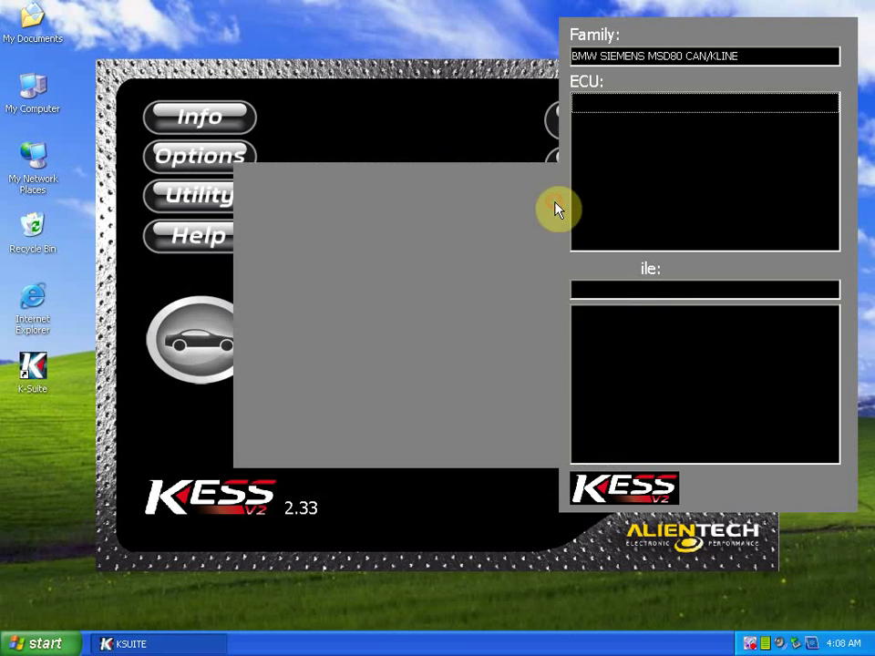
click(556, 210)
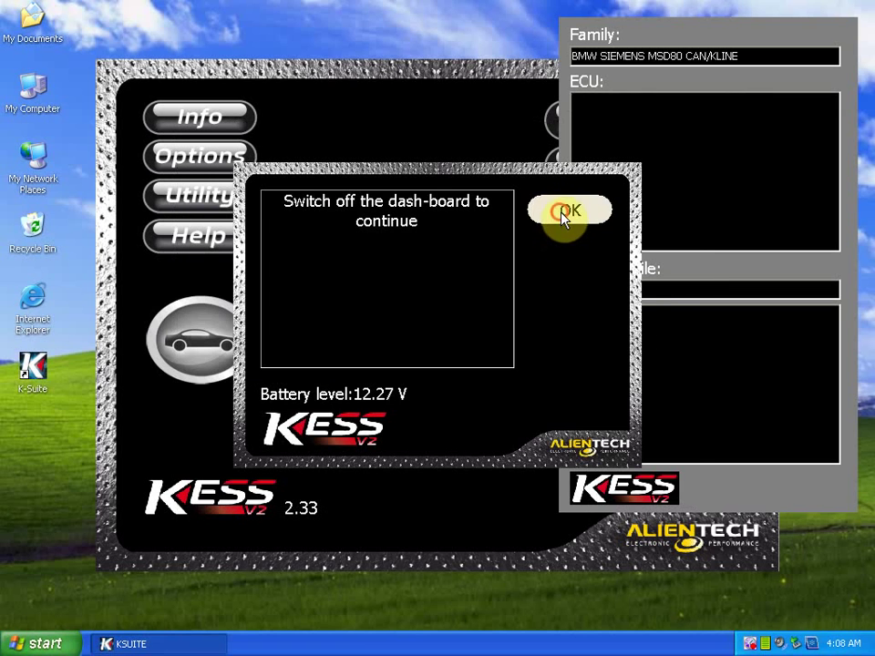
click(562, 215)
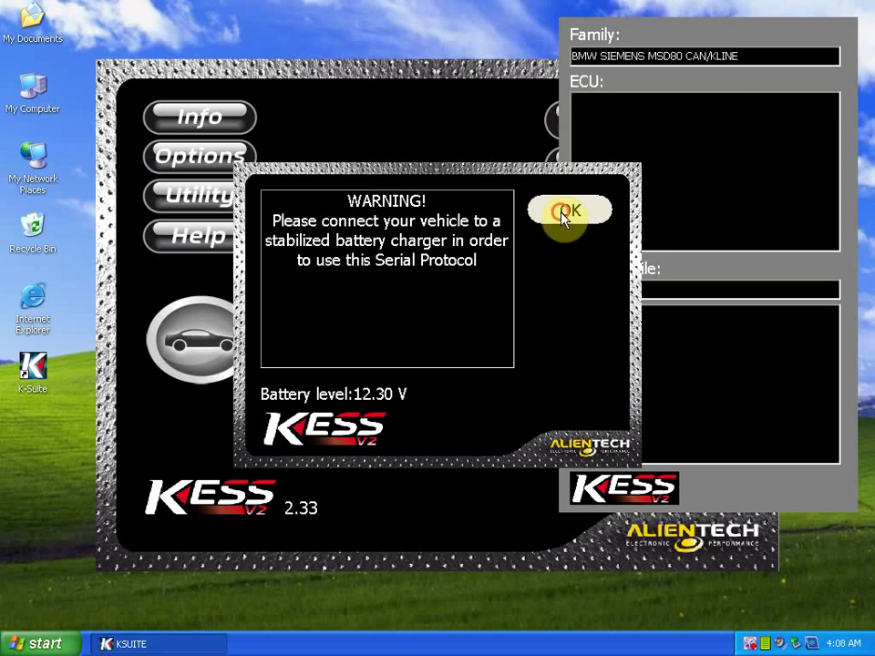
click(565, 211)
click(564, 213)
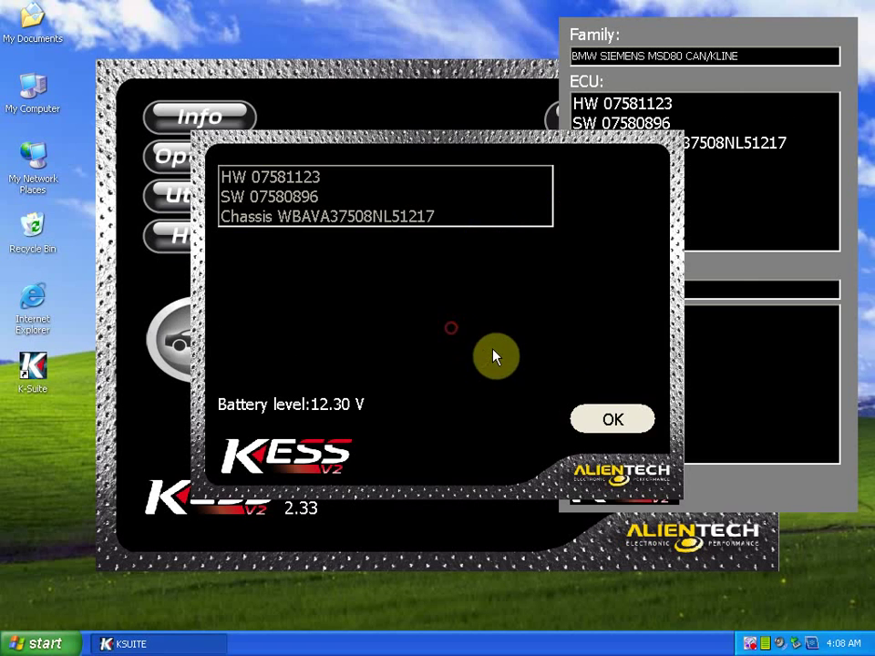
click(612, 420)
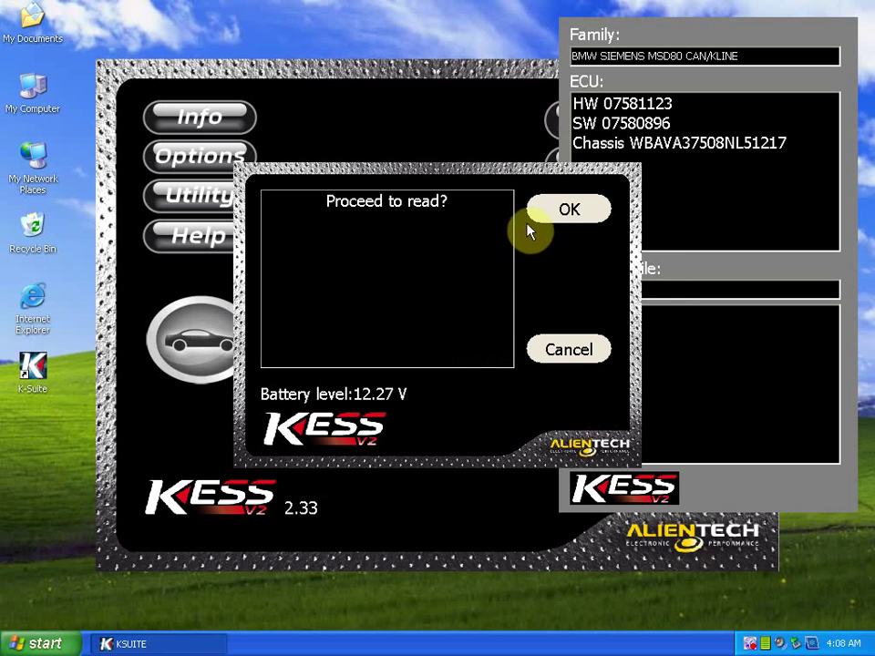
Proceed with reading the ECU and save the file on the desktop as e90.
click(551, 215)
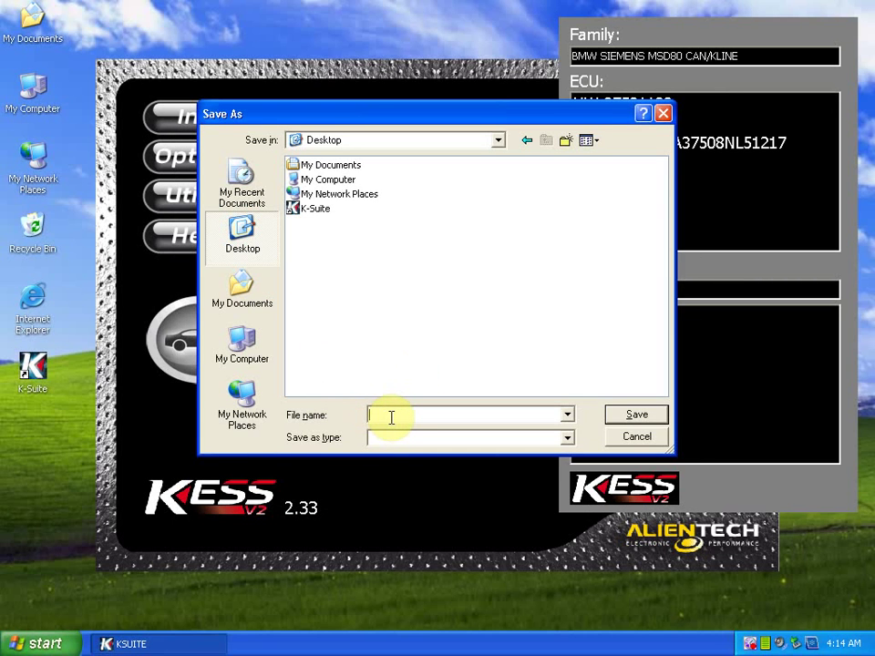
text(e90)
click(638, 414)
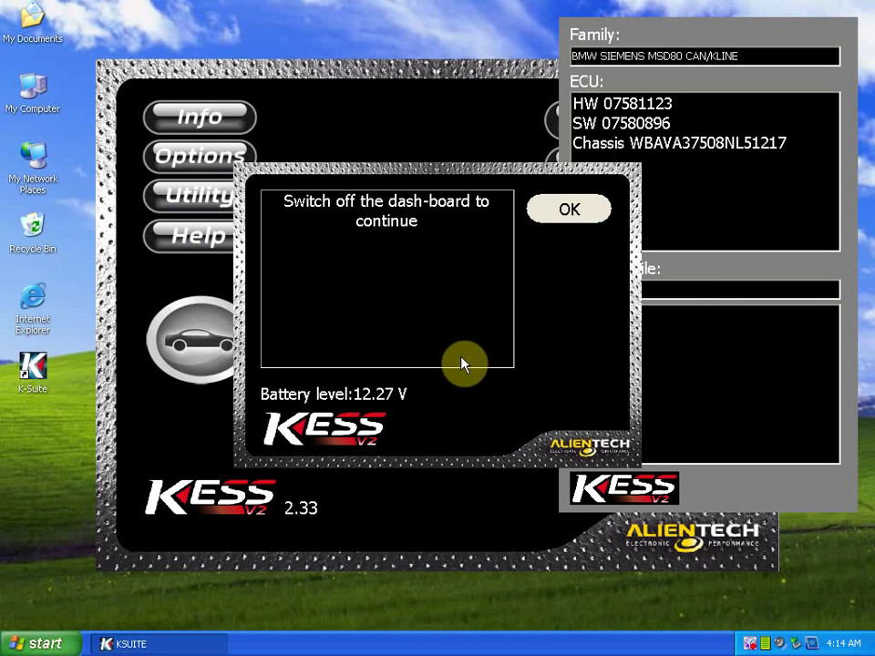
Acknowledge the dashboard switch-off and reading completion prompts, and exit the protocol and car database to the main screen.
click(569, 210)
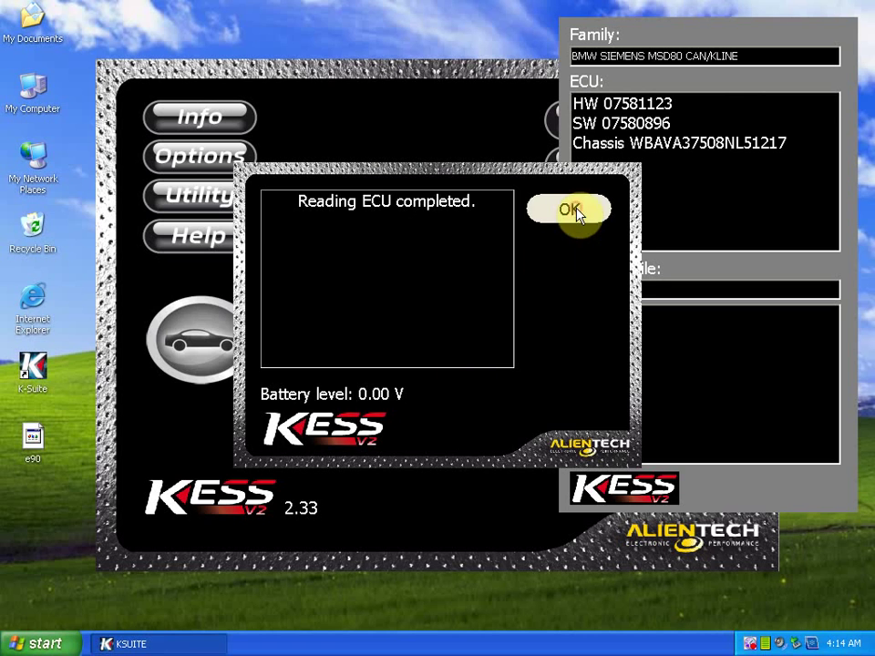
click(571, 217)
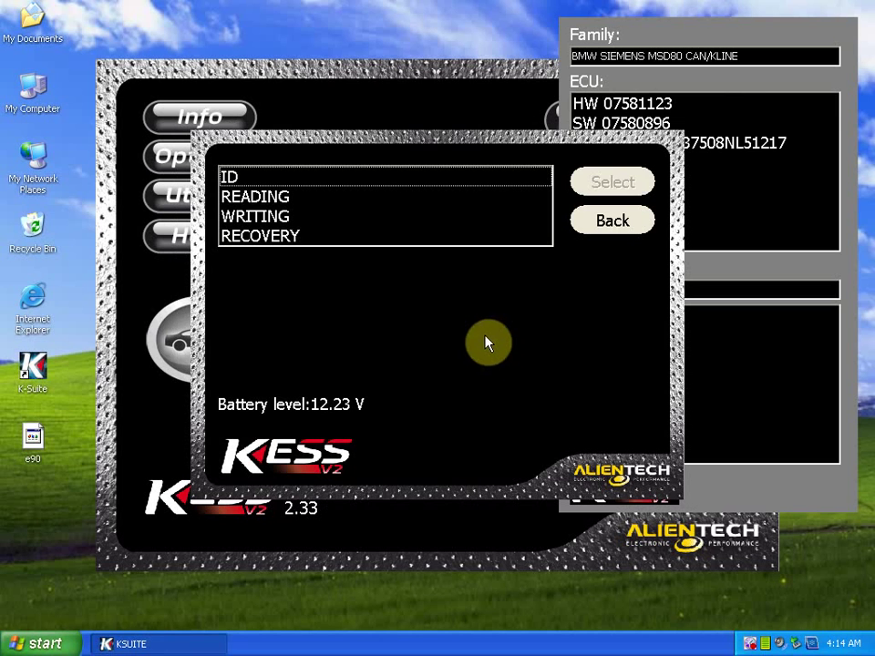
click(603, 226)
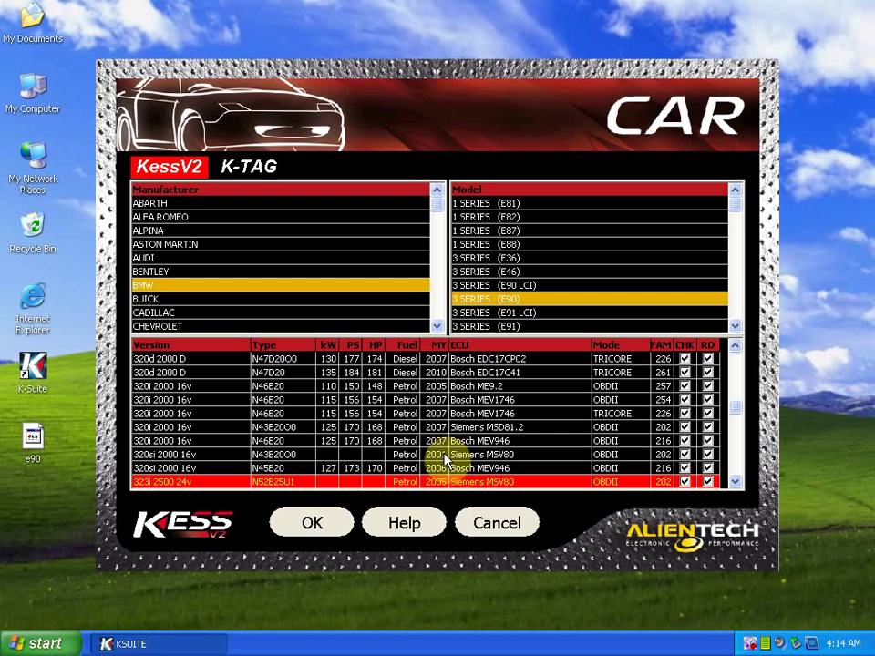
click(492, 524)
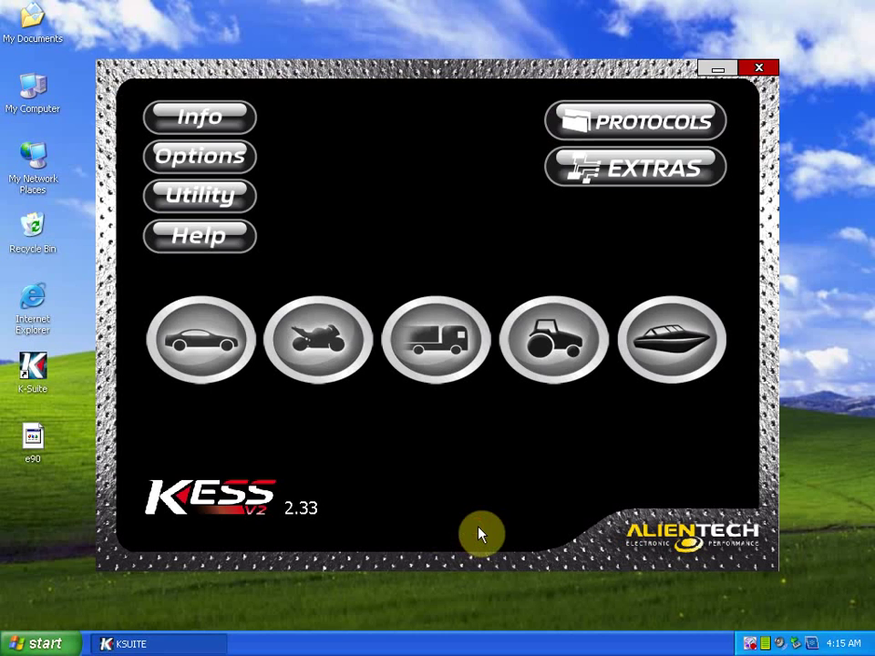